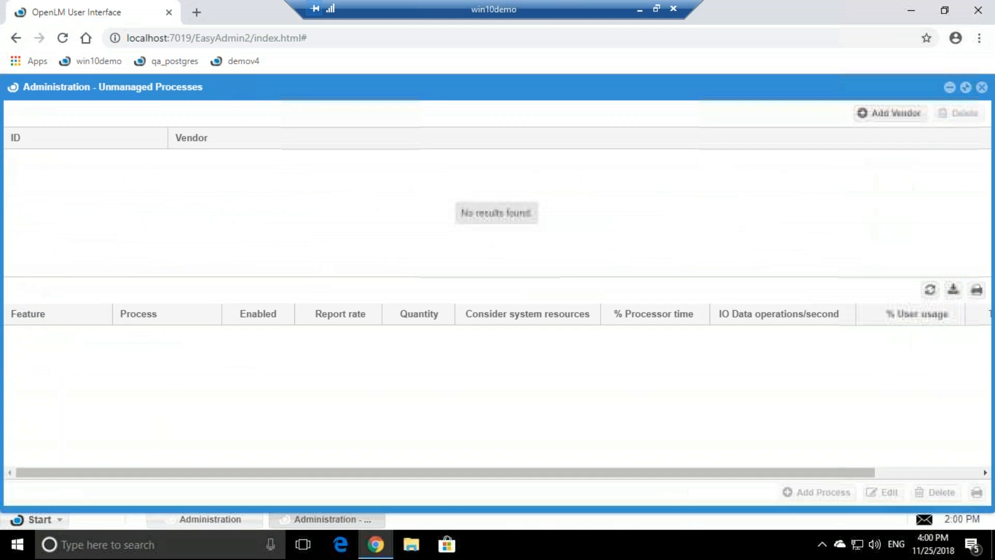
- Start a new unmanaged-process vendor, enter notepad++ as its vendor name and copy that name
{"action": "left_click", "coordinate": [904, 119]}
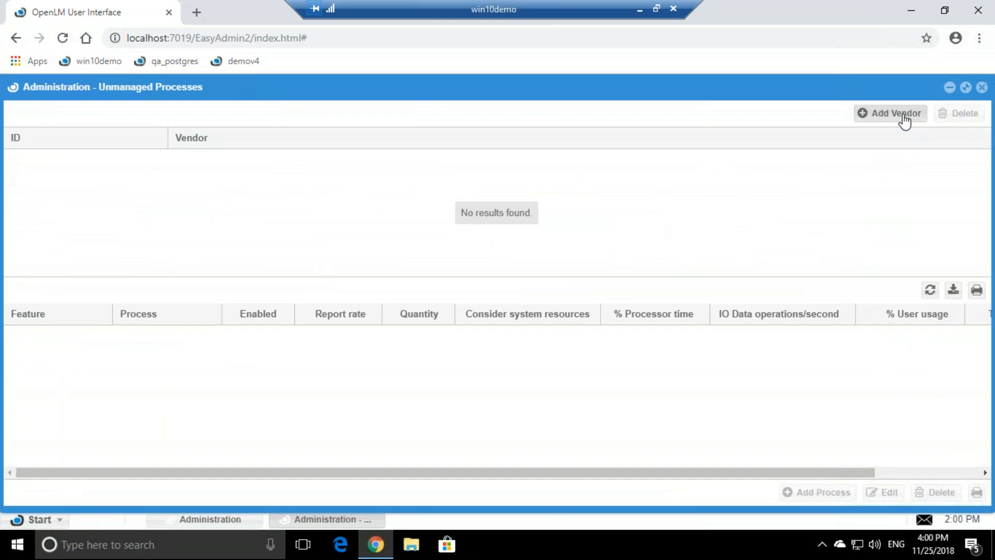
{"action": "left_click", "coordinate": [579, 181]}
{"action": "type", "text": "notepad++"}
{"action": "key", "text": "ctrl+a"}
{"action": "key", "text": "ctrl+c"}
- Add a process to the vendor with notepad++ as both feature name and process name, without a description, and save the vendor
{"action": "left_click", "coordinate": [330, 240]}
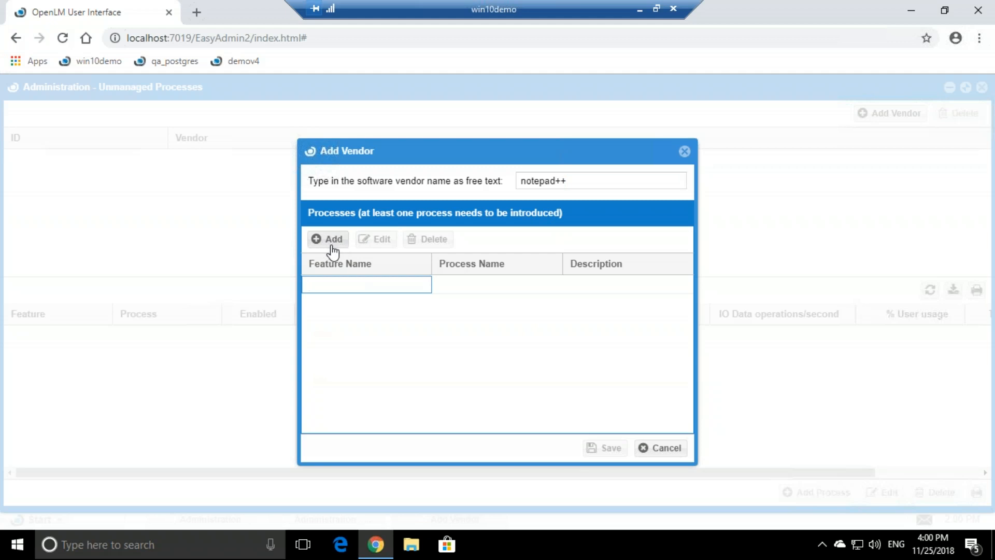
{"action": "key", "text": "ctrl+v"}
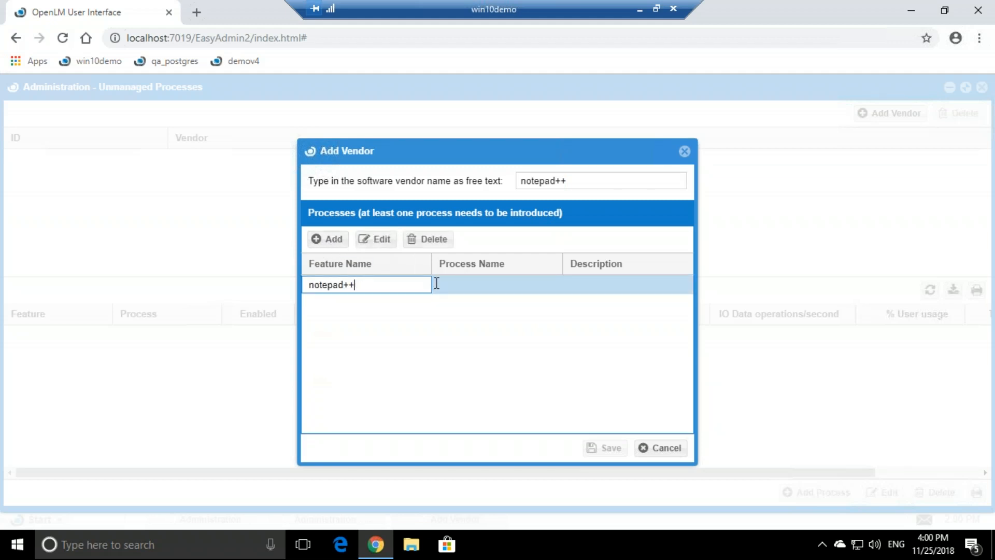
{"action": "left_click", "coordinate": [462, 284]}
{"action": "key", "text": "ctrl+v"}
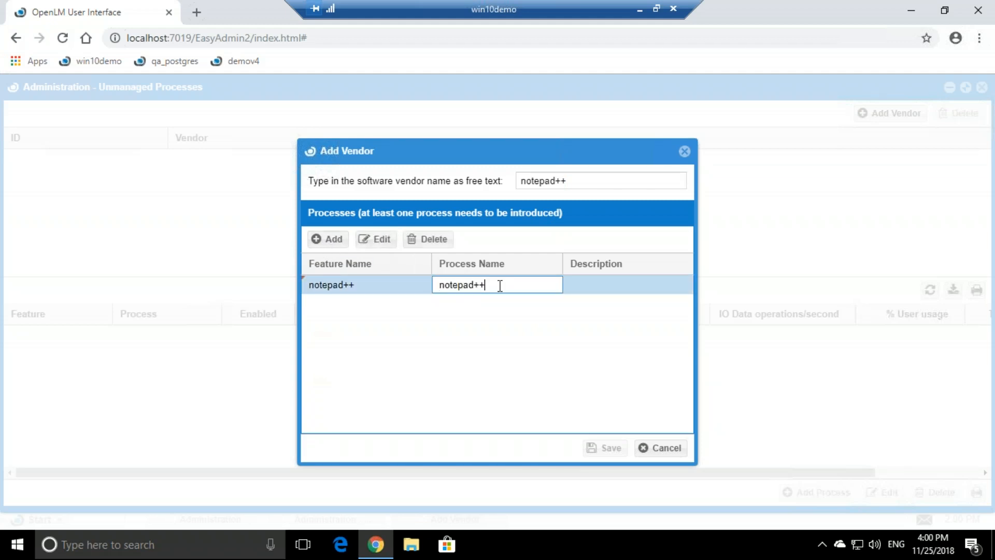
{"action": "left_click", "coordinate": [502, 309]}
{"action": "left_click", "coordinate": [605, 286]}
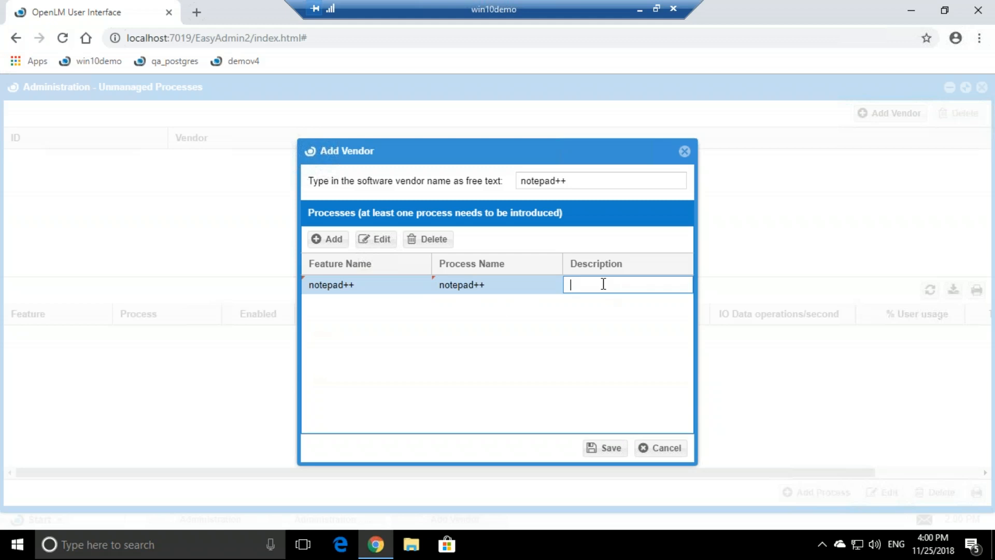
{"action": "left_click", "coordinate": [593, 304]}
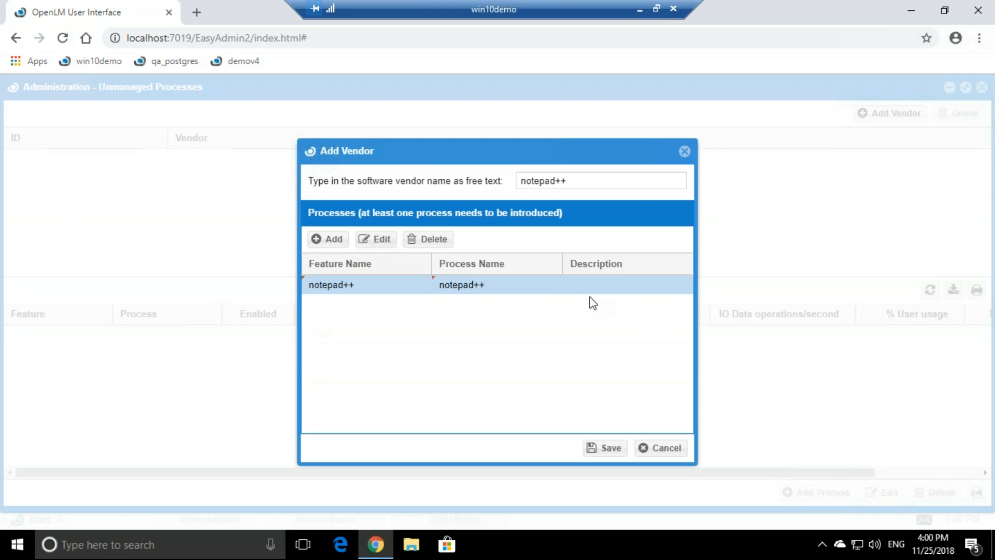
{"action": "left_click", "coordinate": [601, 449]}
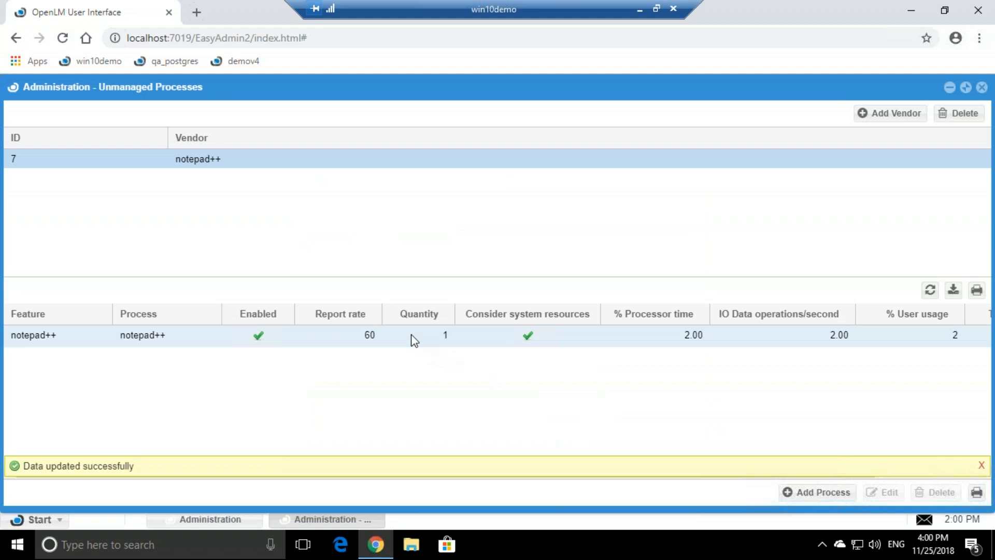
{"action": "left_click", "coordinate": [412, 335]}
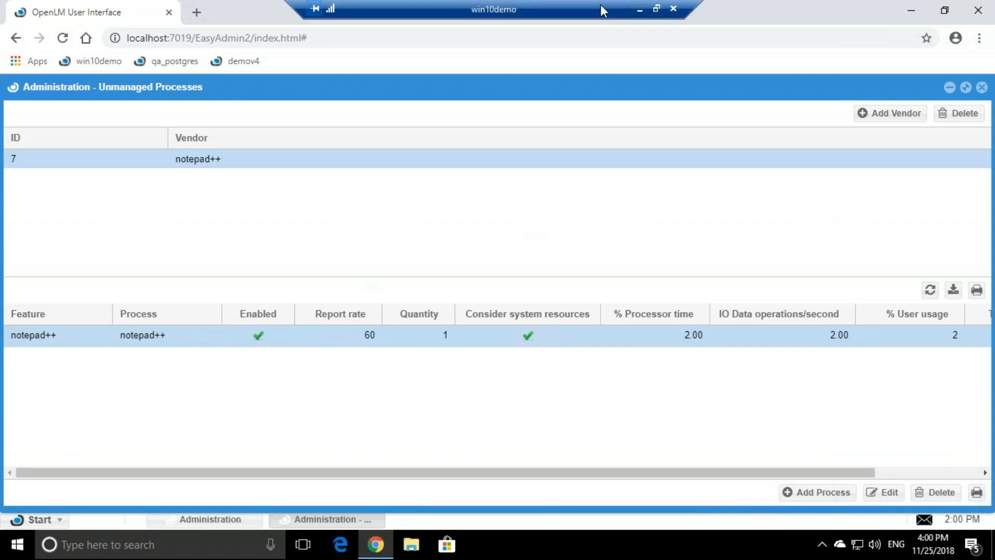
- Switch from the remote session to the local desktop and launch Notepad++ there
{"action": "left_click", "coordinate": [656, 8]}
{"action": "left_click", "coordinate": [748, 118]}
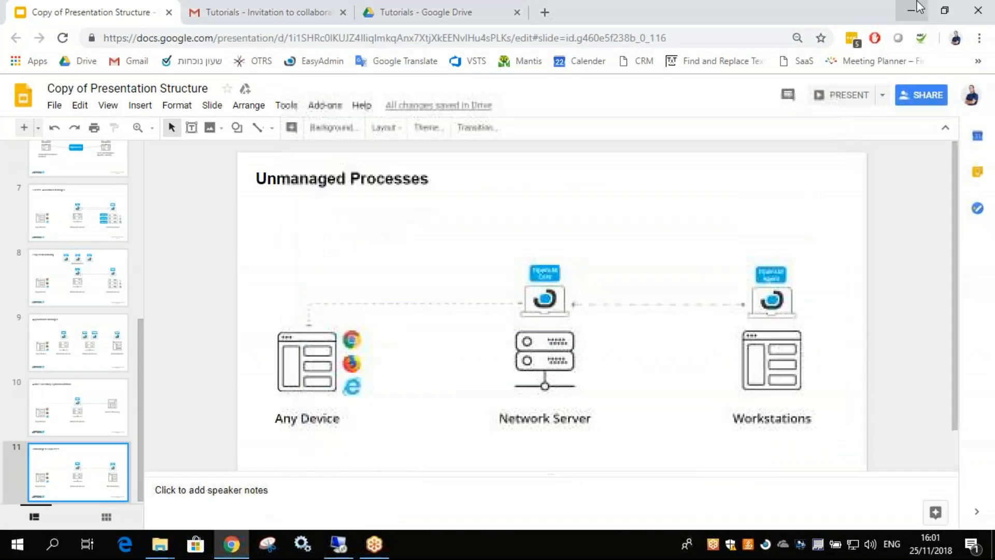
{"action": "left_click", "coordinate": [917, 4]}
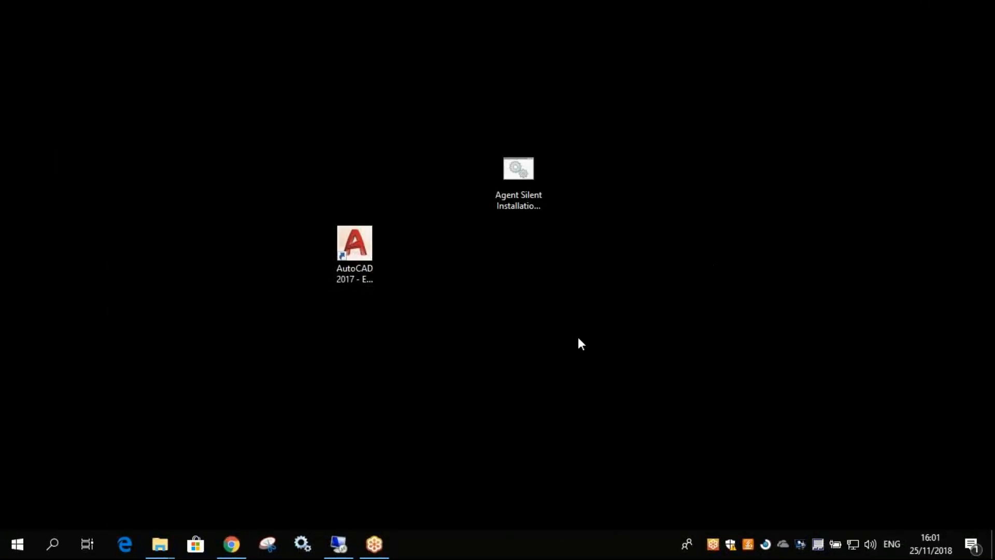
{"action": "left_click", "coordinate": [52, 543]}
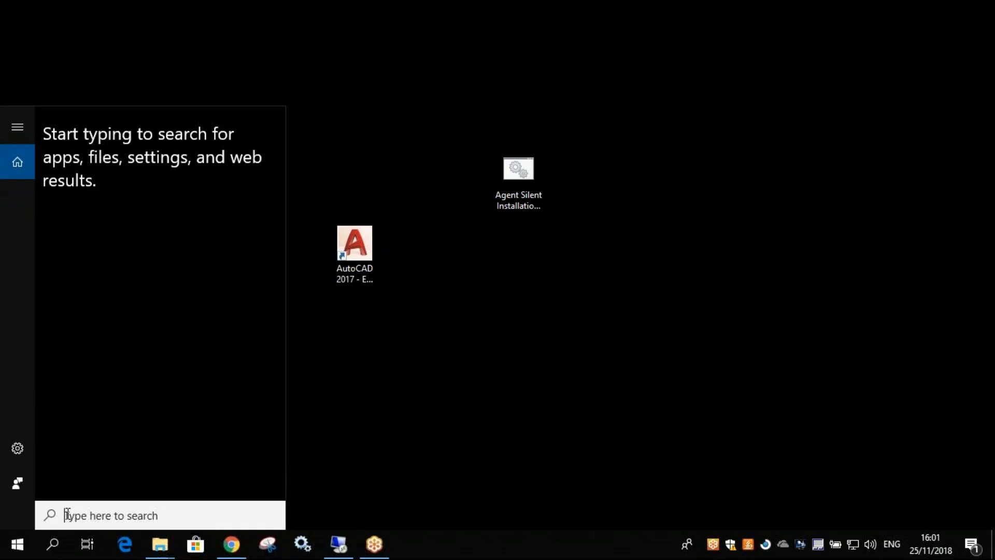
{"action": "type", "text": "dote"}
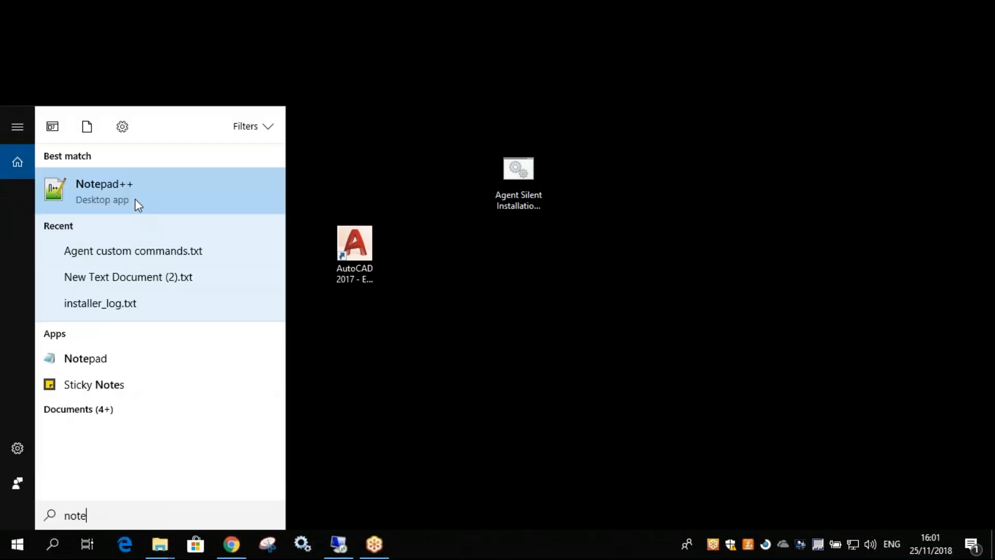
{"action": "left_click", "coordinate": [135, 194]}
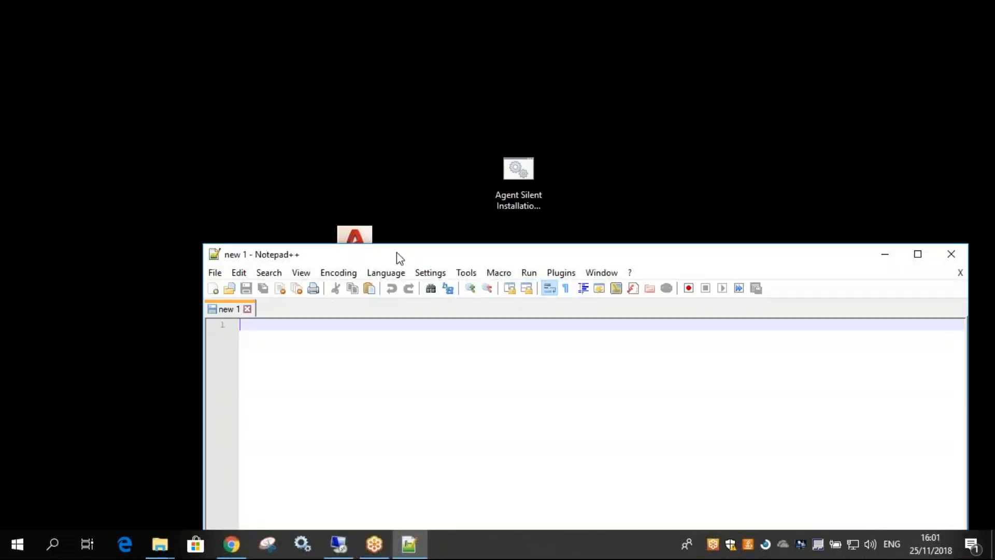
{"action": "left_click_drag", "start_coordinate": [398, 257], "coordinate": [343, 52]}
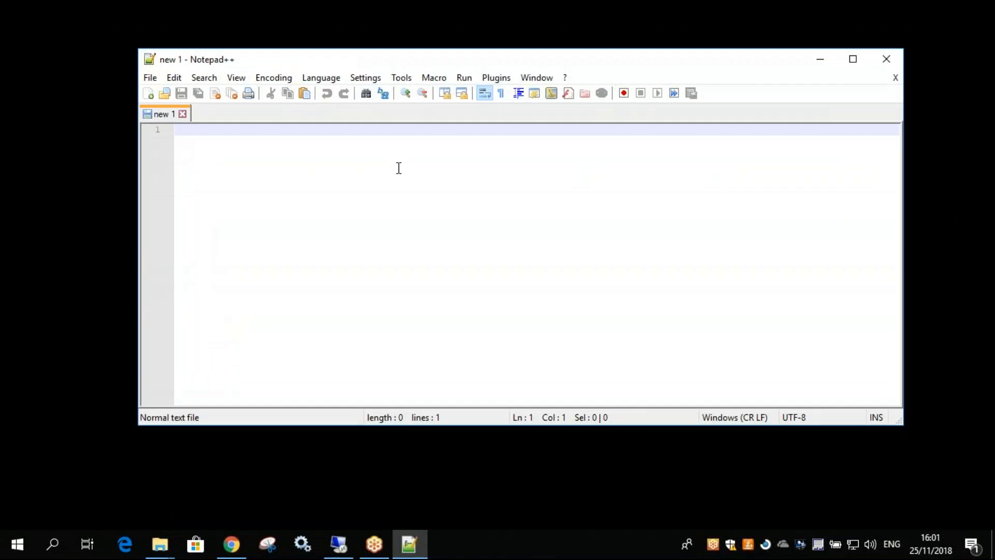
- Switch back to the win10demo remote session in full screen and open the License Servers widget
{"action": "left_click", "coordinate": [338, 546]}
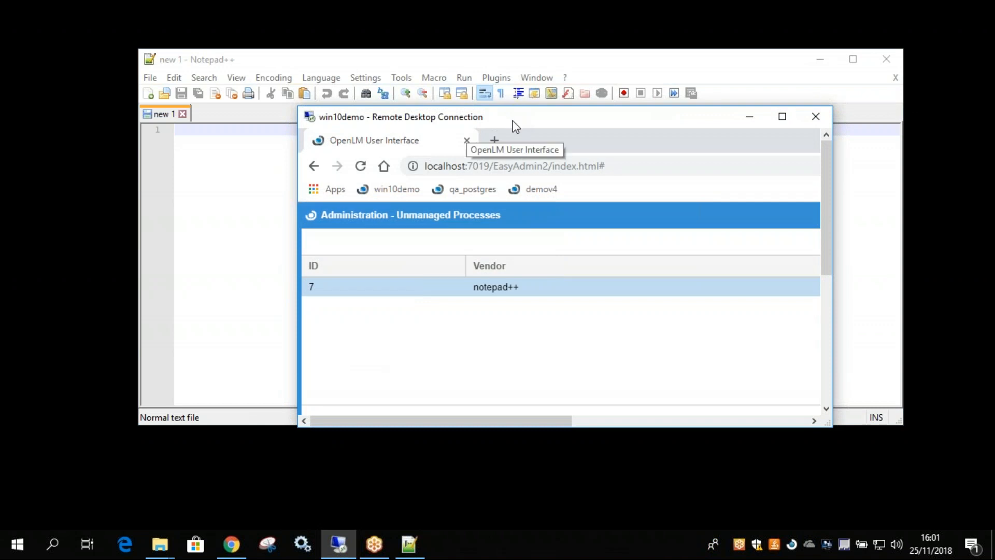
{"action": "double_click", "coordinate": [512, 120]}
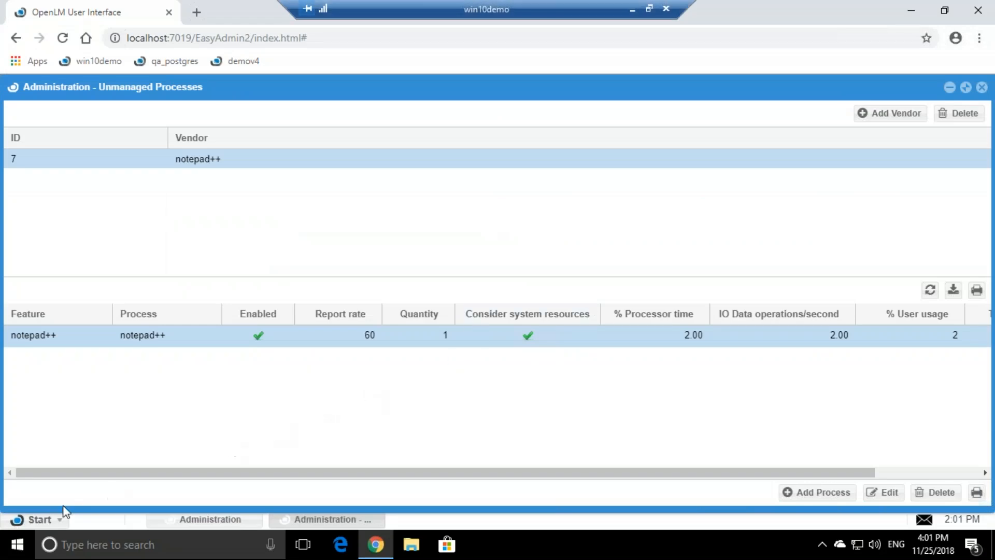
{"action": "left_click", "coordinate": [39, 519]}
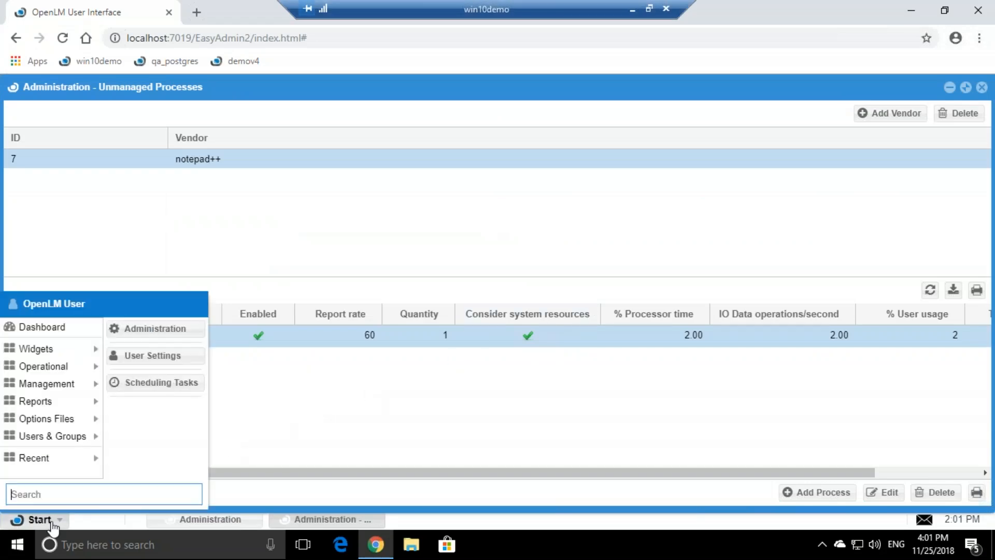
{"action": "mouse_move", "coordinate": [66, 354]}
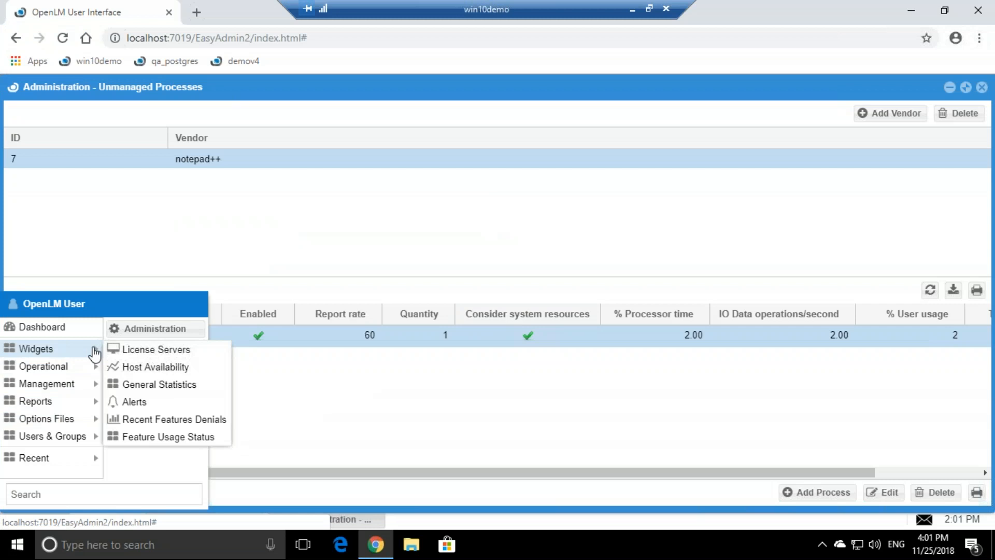
{"action": "left_click", "coordinate": [212, 355]}
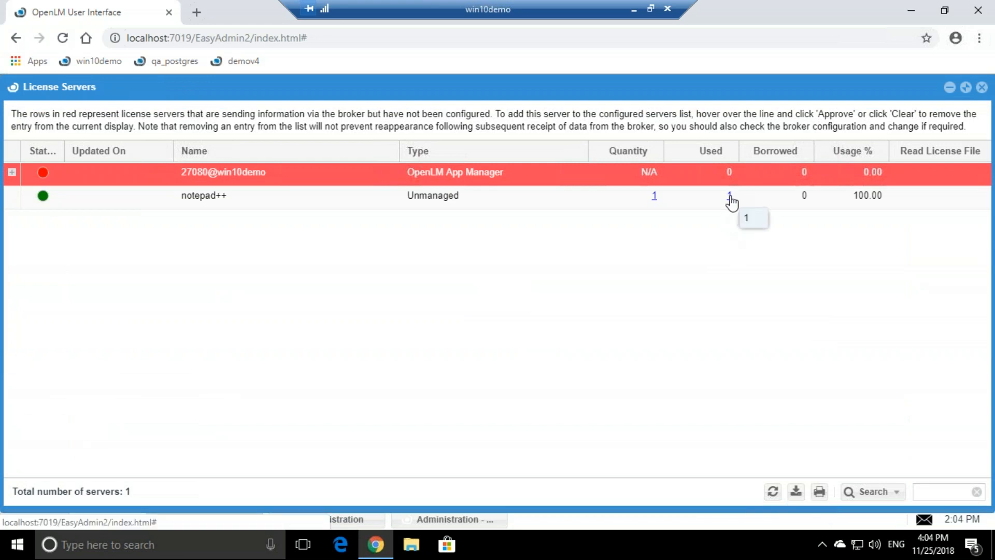
- Open the currently consumed licenses of the notepad++ server and examine the entry's workstation, duration, license type and idle-time columns
{"action": "left_click", "coordinate": [730, 202]}
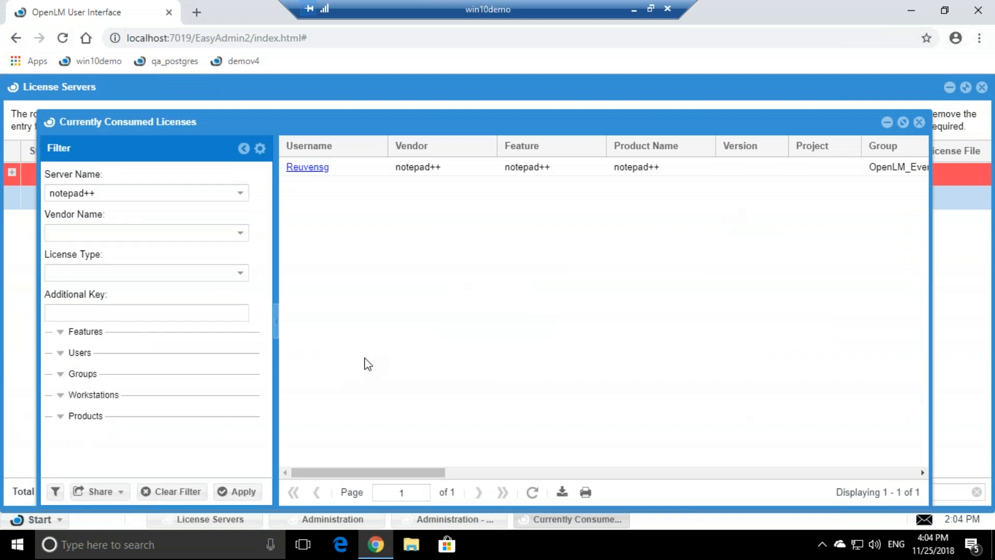
{"action": "left_click", "coordinate": [392, 169]}
{"action": "left_click_drag", "start_coordinate": [415, 472], "coordinate": [634, 472]}
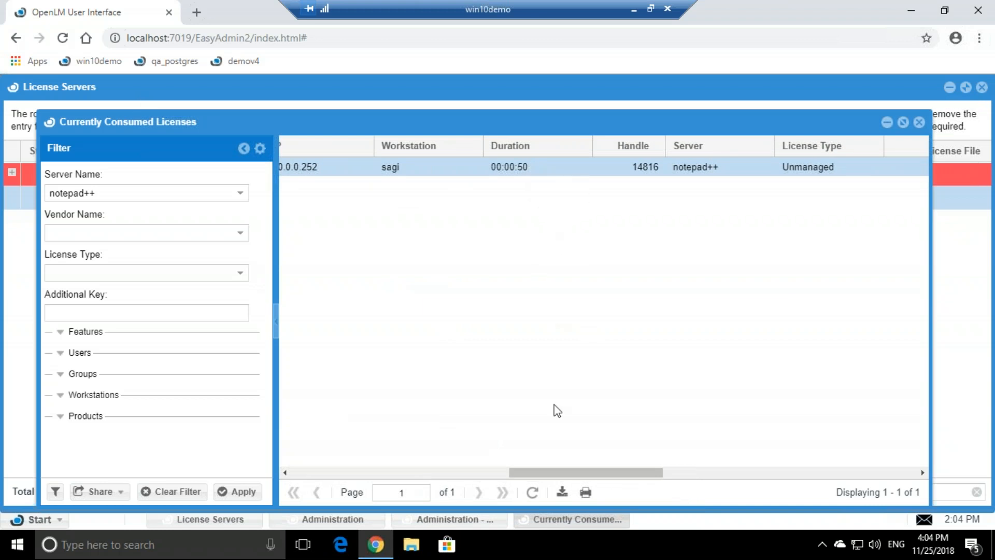
{"action": "left_click_drag", "start_coordinate": [583, 475], "coordinate": [846, 473]}
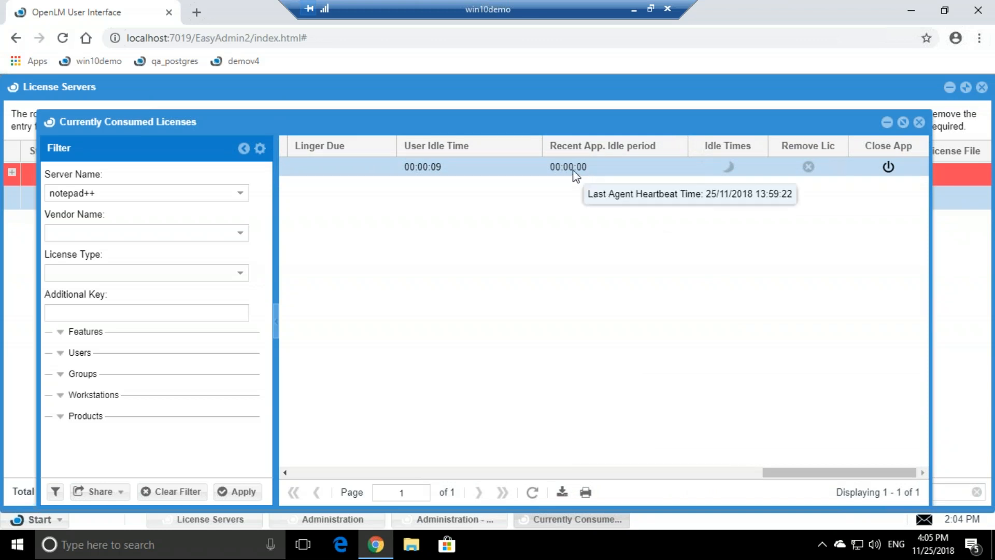
{"action": "left_click_drag", "start_coordinate": [767, 472], "coordinate": [493, 470]}
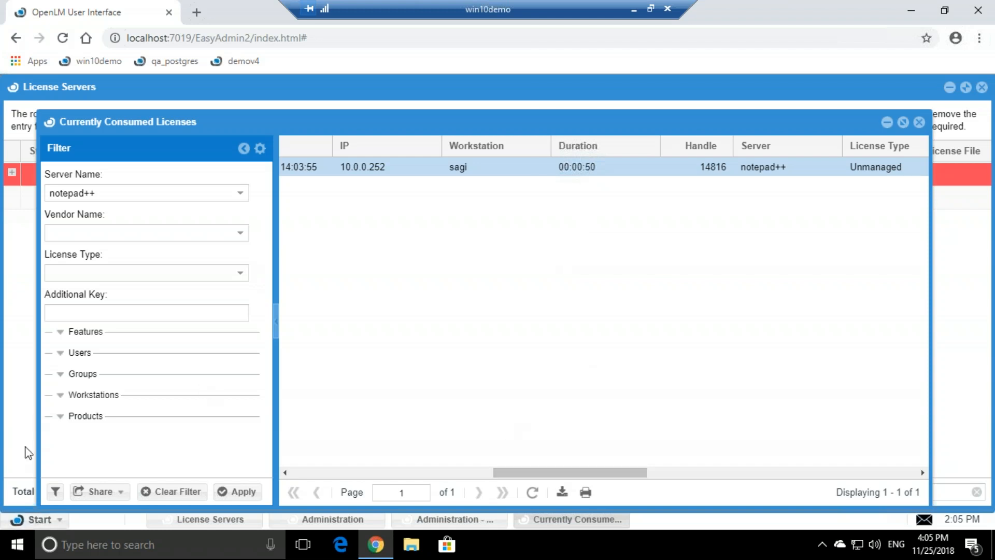
- Return to the Unmanaged Processes administration and open the notepad++ process for editing
{"action": "left_click", "coordinate": [25, 462]}
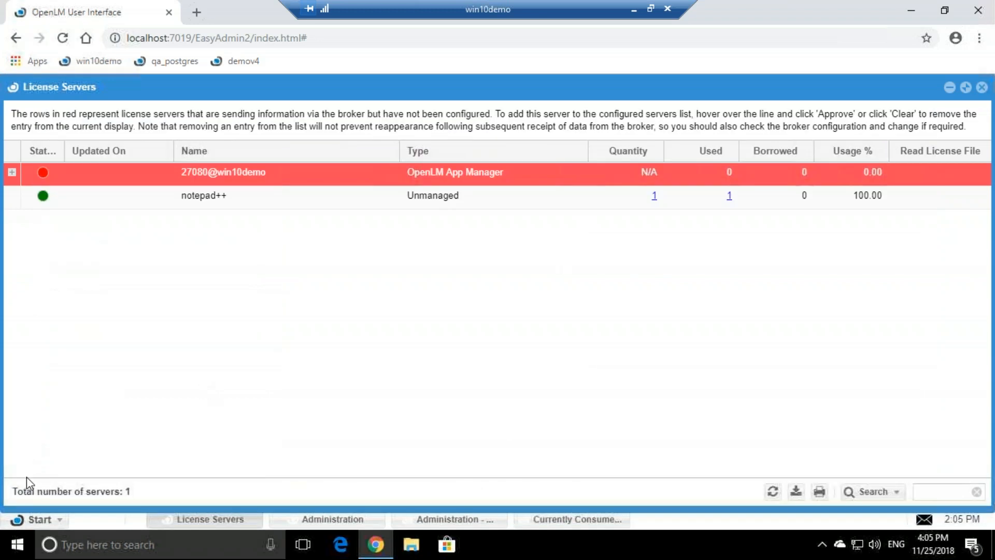
{"action": "left_click", "coordinate": [34, 520]}
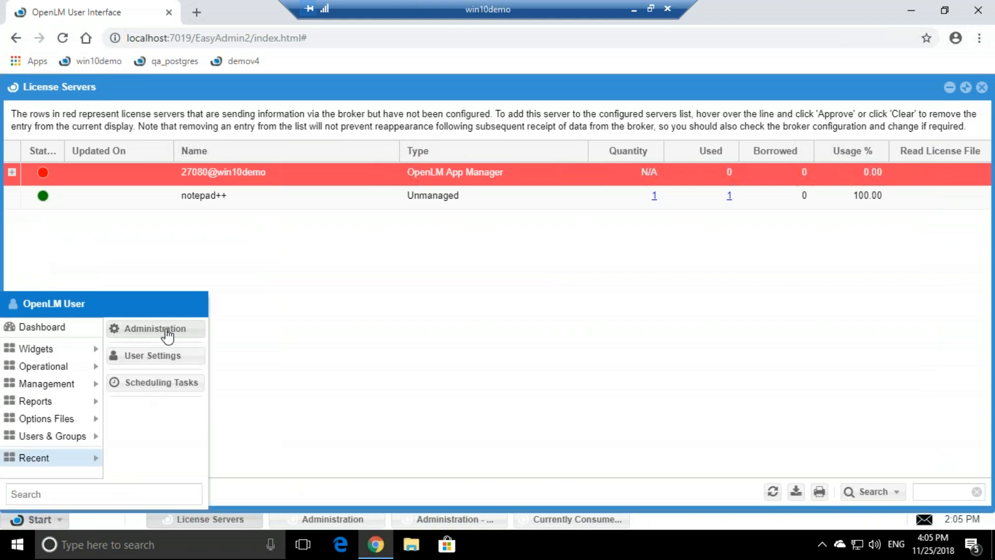
{"action": "left_click", "coordinate": [137, 332]}
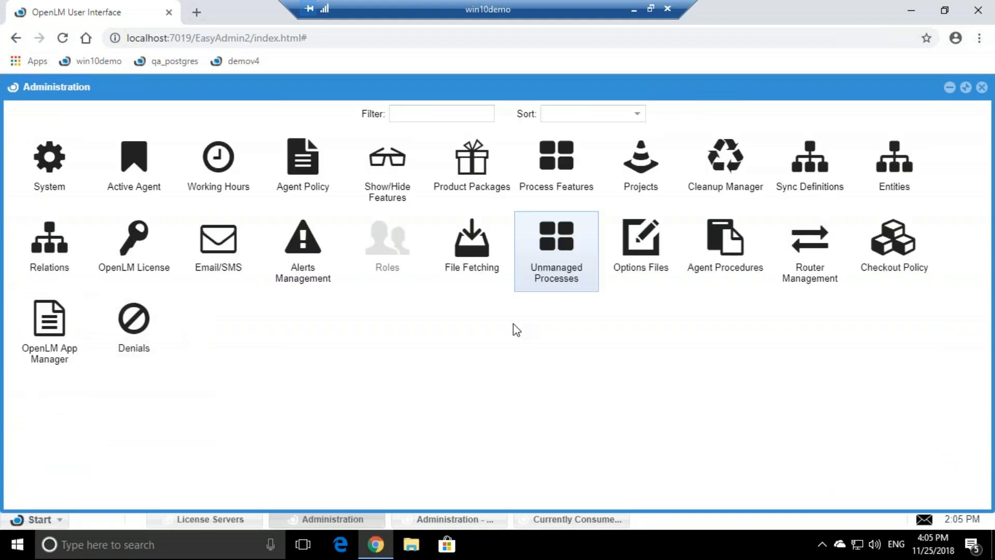
{"action": "left_click", "coordinate": [557, 265]}
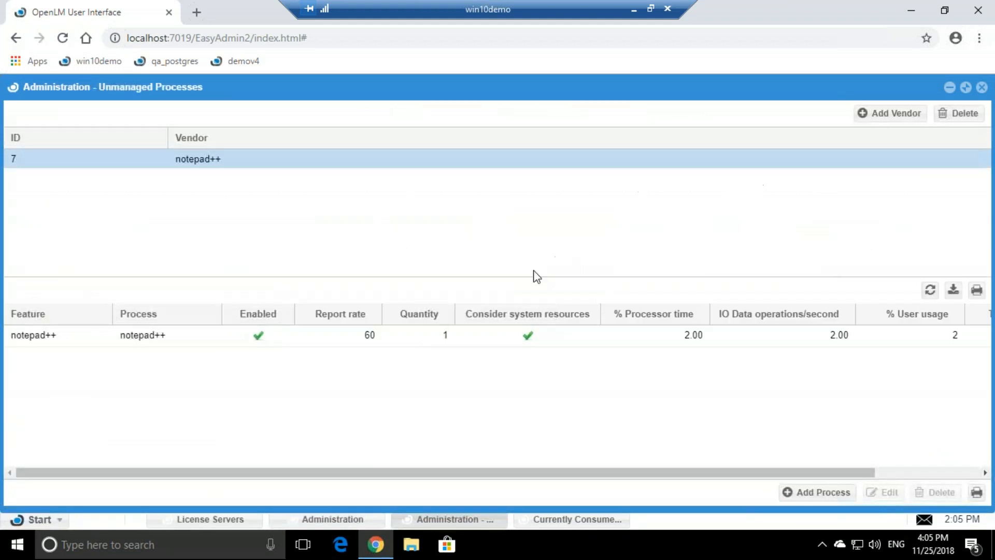
{"action": "left_click", "coordinate": [176, 333]}
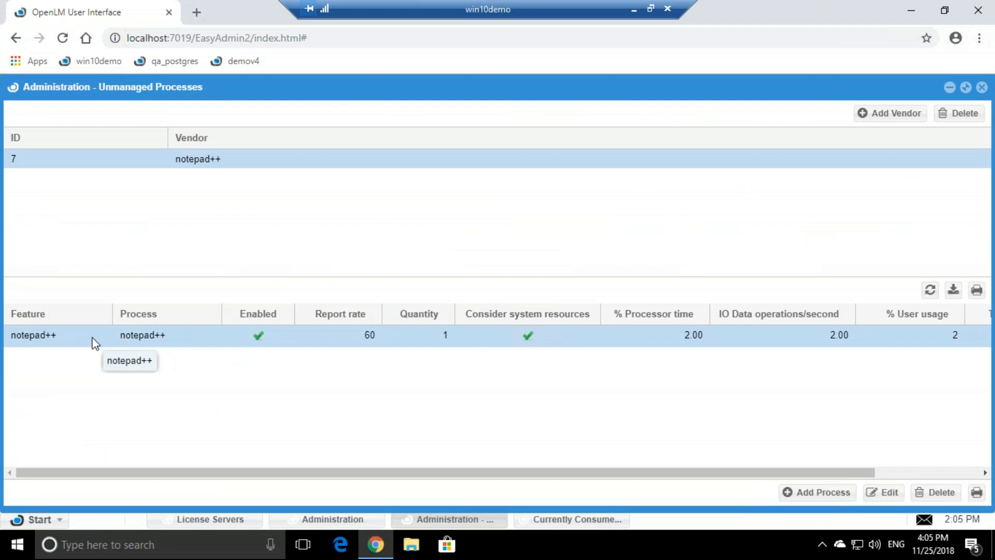
{"action": "left_click", "coordinate": [885, 495]}
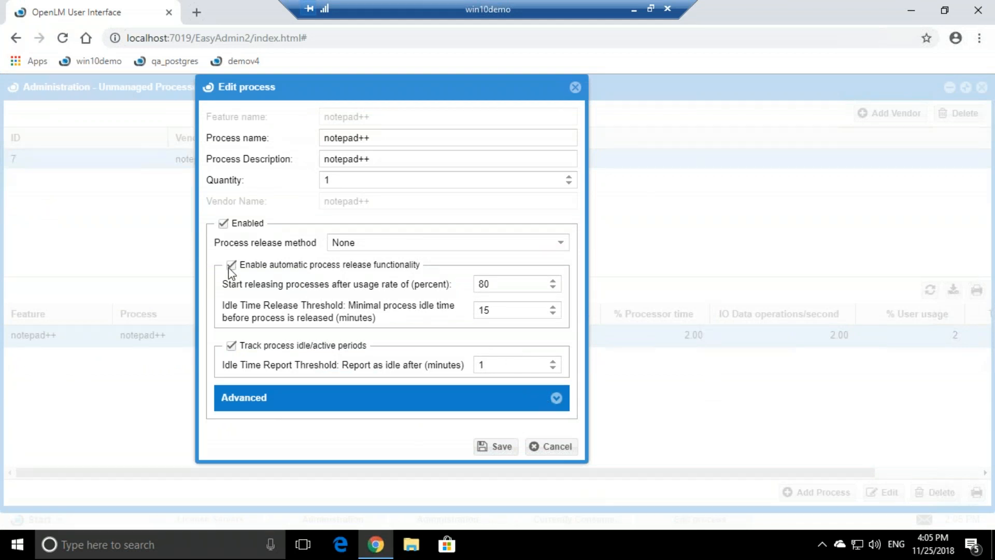
- Toggle idle/active period tracking off and on, and try an idle time report threshold of 15 minutes before restoring 1 minute
{"action": "left_click", "coordinate": [232, 347]}
{"action": "left_click", "coordinate": [231, 347]}
{"action": "double_click", "coordinate": [490, 364]}
{"action": "type", "text": "15"}
{"action": "key", "text": "BackSpace"}
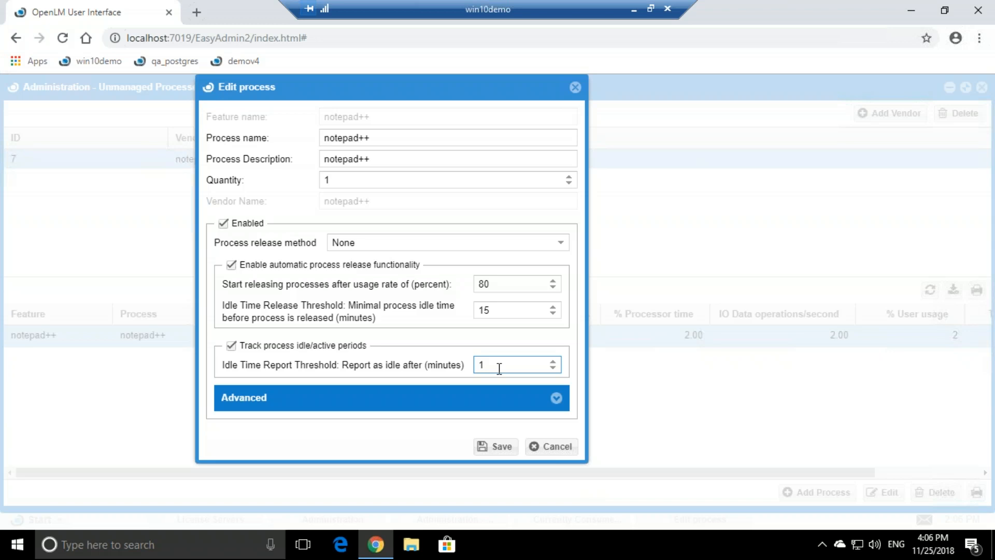
- Toggle automatic process release off and on, and set the usage rate that starts releasing processes to 95 percent
{"action": "left_click", "coordinate": [231, 265]}
{"action": "left_click", "coordinate": [232, 265]}
{"action": "left_click_drag", "start_coordinate": [495, 310], "coordinate": [472, 288]}
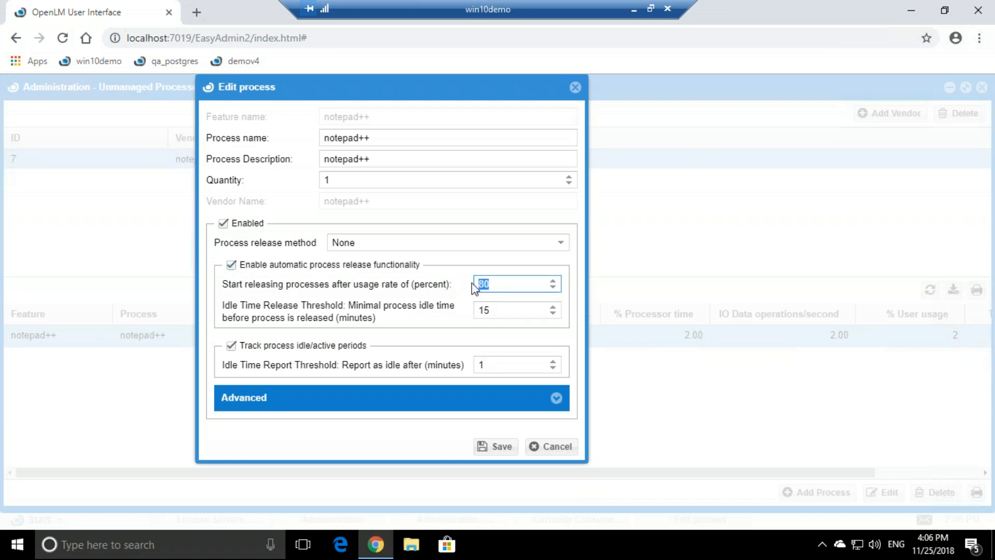
{"action": "type", "text": "95"}
- Set the notepad++ process quantity to 50
{"action": "left_click", "coordinate": [337, 181]}
{"action": "left_click_drag", "start_coordinate": [337, 181], "coordinate": [325, 182]}
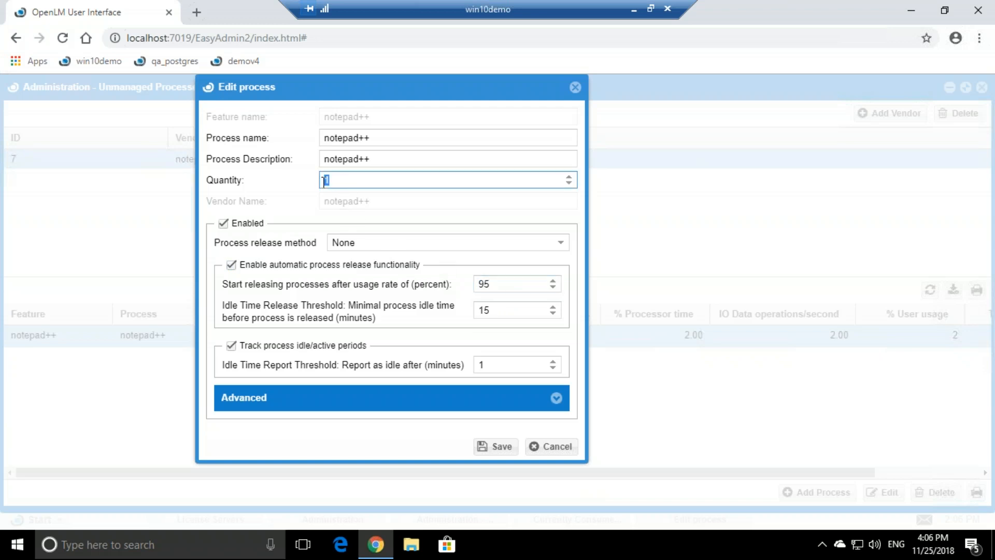
{"action": "type", "text": "50"}
- Set the idle time release threshold to 60 minutes
{"action": "left_click_drag", "start_coordinate": [498, 284], "coordinate": [477, 311]}
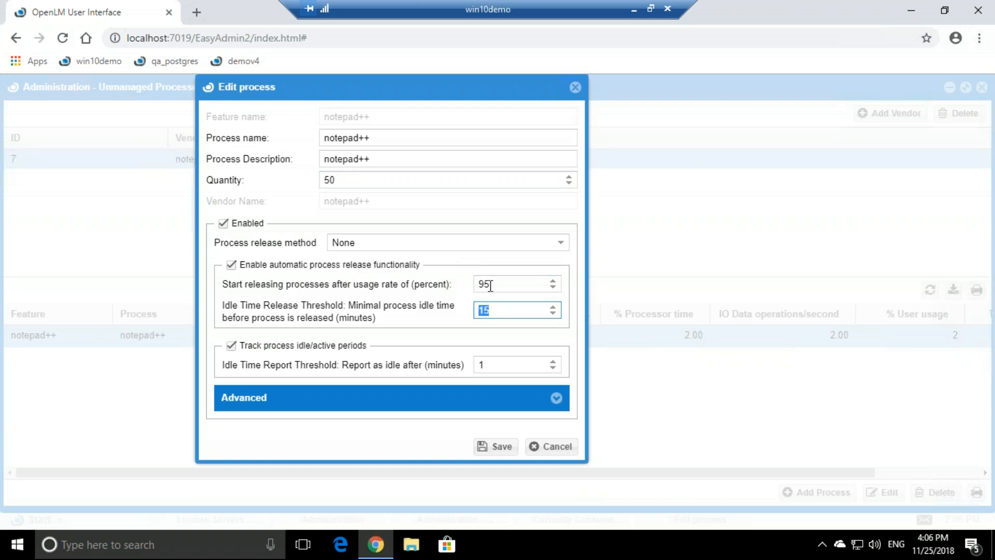
{"action": "type", "text": "60"}
{"action": "left_click", "coordinate": [497, 283]}
{"action": "left_click_drag", "start_coordinate": [482, 284], "coordinate": [477, 311]}
- Set the idle time release threshold to 3 minutes and the usage rate that starts releasing processes to 0 percent
{"action": "left_click", "coordinate": [488, 311]}
{"action": "left_click_drag", "start_coordinate": [495, 310], "coordinate": [475, 310]}
{"action": "type", "text": "3"}
{"action": "left_click_drag", "start_coordinate": [495, 284], "coordinate": [473, 287]}
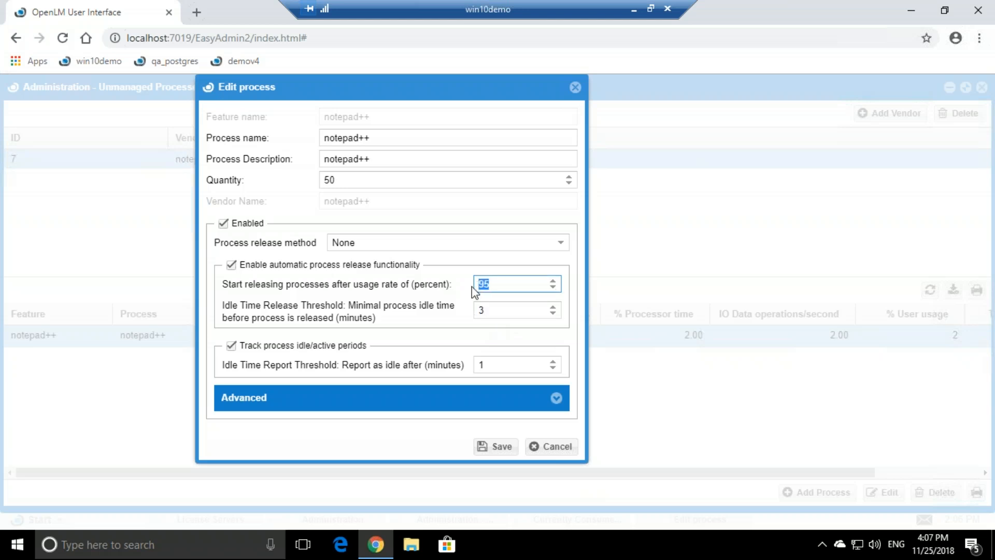
{"action": "type", "text": "0"}
- Set the process release method of the notepad++ process to Procedure
{"action": "left_click", "coordinate": [359, 243]}
{"action": "left_click", "coordinate": [359, 244]}
{"action": "left_click", "coordinate": [358, 244]}
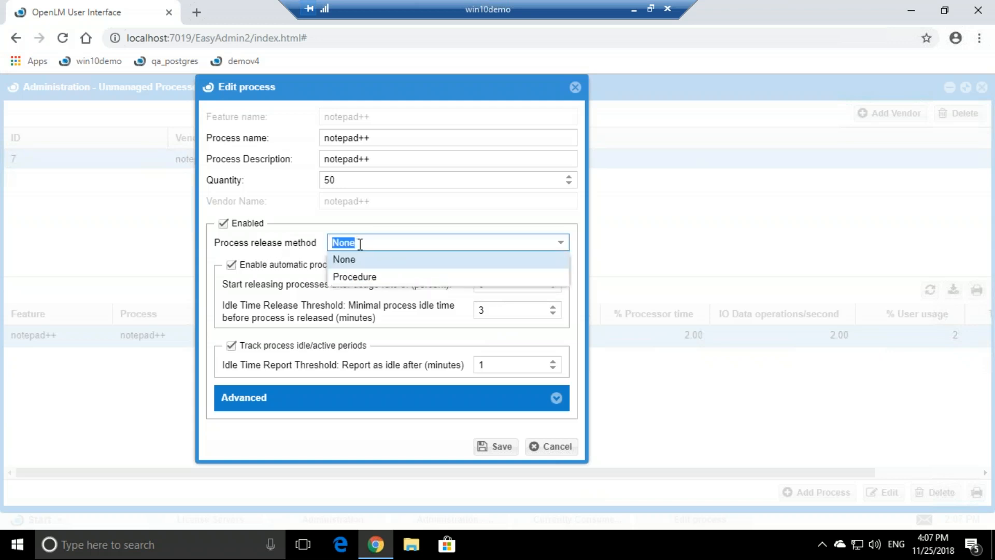
{"action": "left_click", "coordinate": [361, 244]}
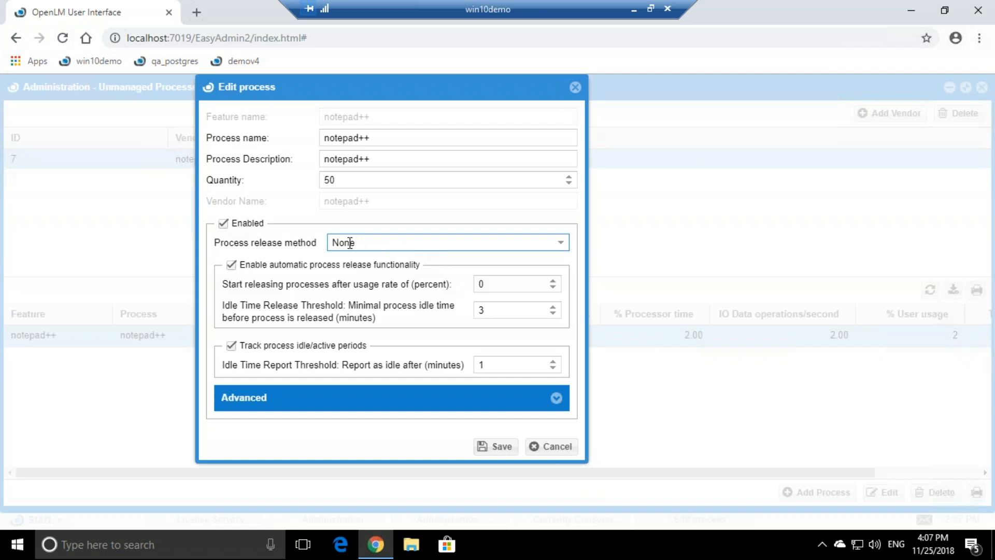
{"action": "left_click", "coordinate": [483, 284]}
{"action": "left_click", "coordinate": [490, 310]}
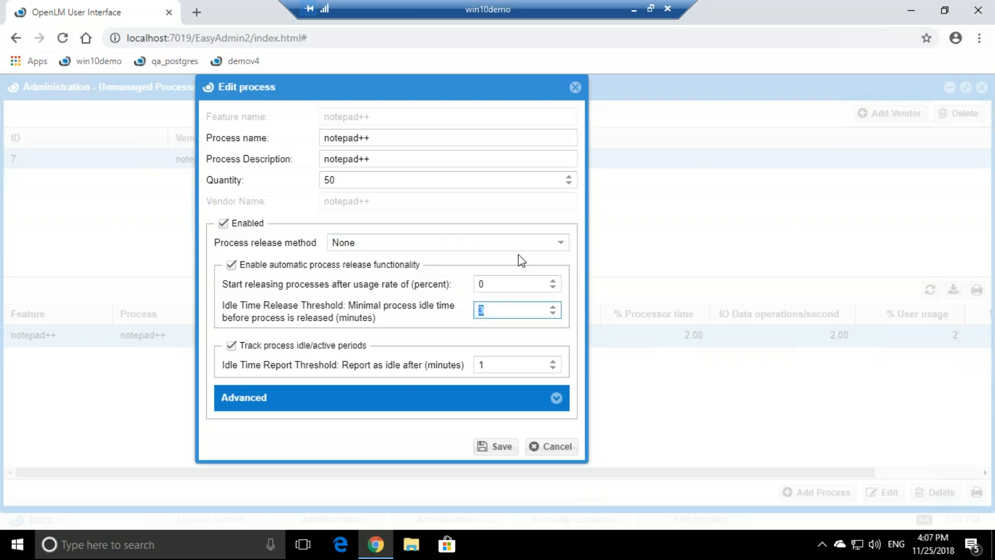
{"action": "left_click", "coordinate": [534, 248]}
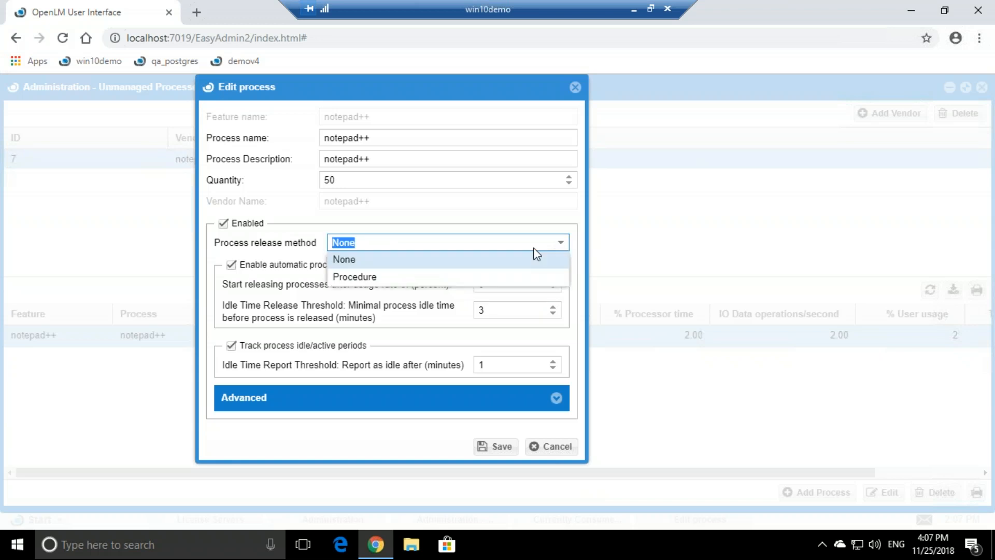
{"action": "left_click", "coordinate": [347, 280]}
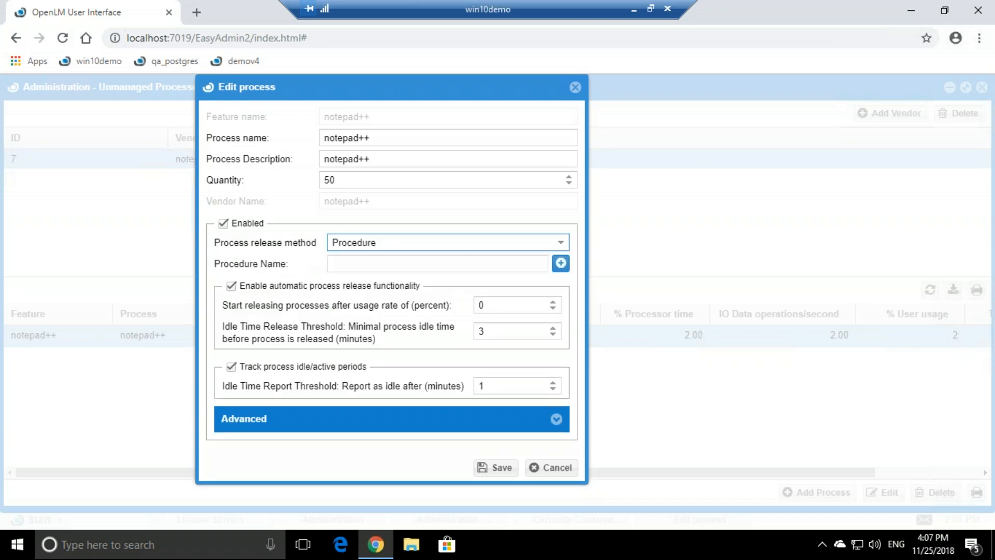
- Assign the kill agent procedure as the release procedure and save the notepad++ process
{"action": "left_click", "coordinate": [561, 264]}
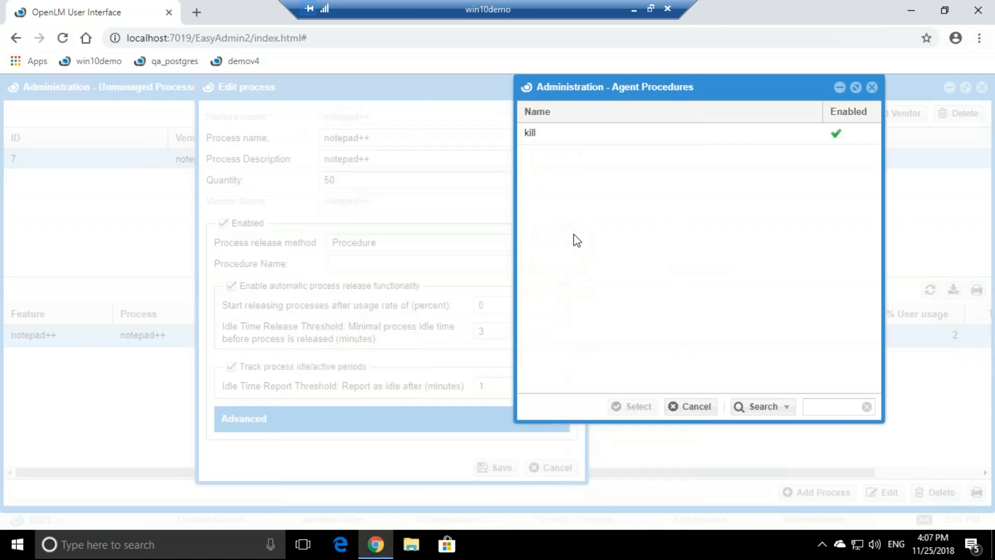
{"action": "left_click", "coordinate": [531, 136]}
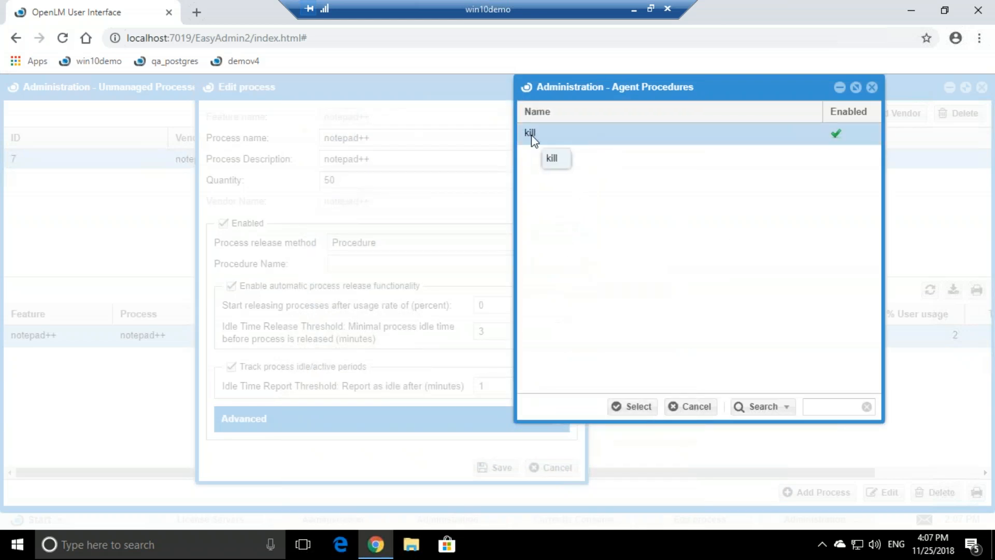
{"action": "left_click", "coordinate": [633, 408]}
{"action": "left_click", "coordinate": [503, 469]}
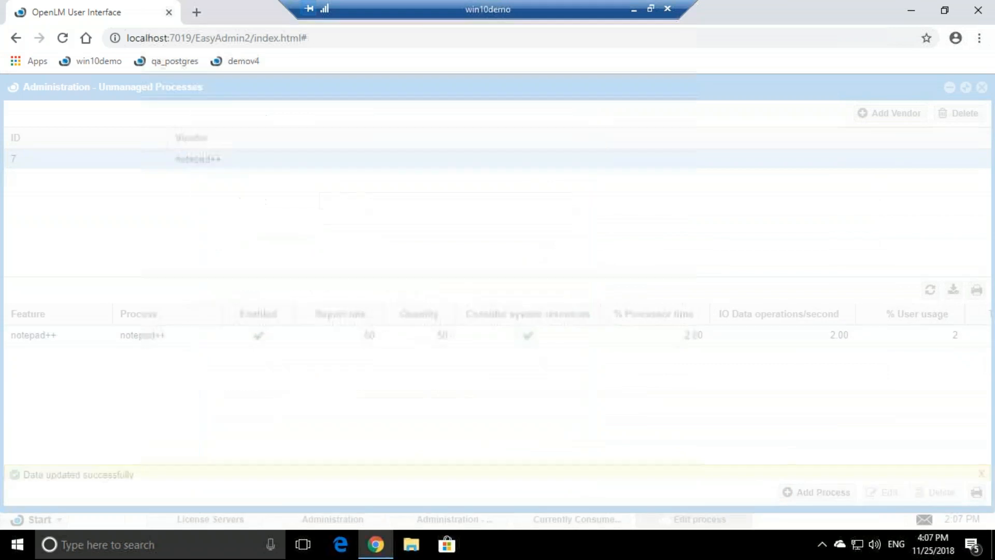
- Reopen the notepad++ process and review its quantity, release procedure, release thresholds and idle report threshold
{"action": "left_click", "coordinate": [365, 337]}
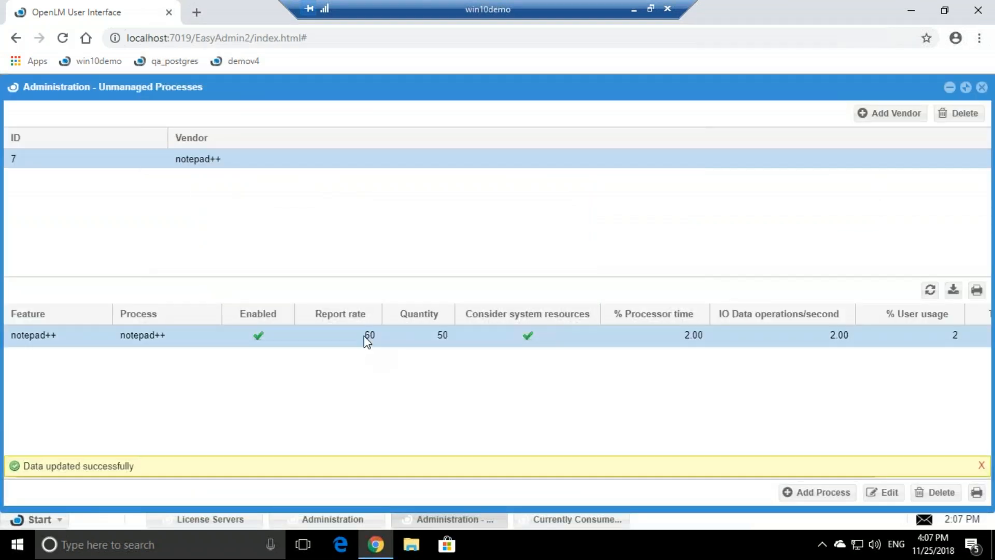
{"action": "double_click", "coordinate": [365, 337]}
{"action": "left_click", "coordinate": [338, 180]}
{"action": "left_click_drag", "start_coordinate": [339, 180], "coordinate": [323, 180]}
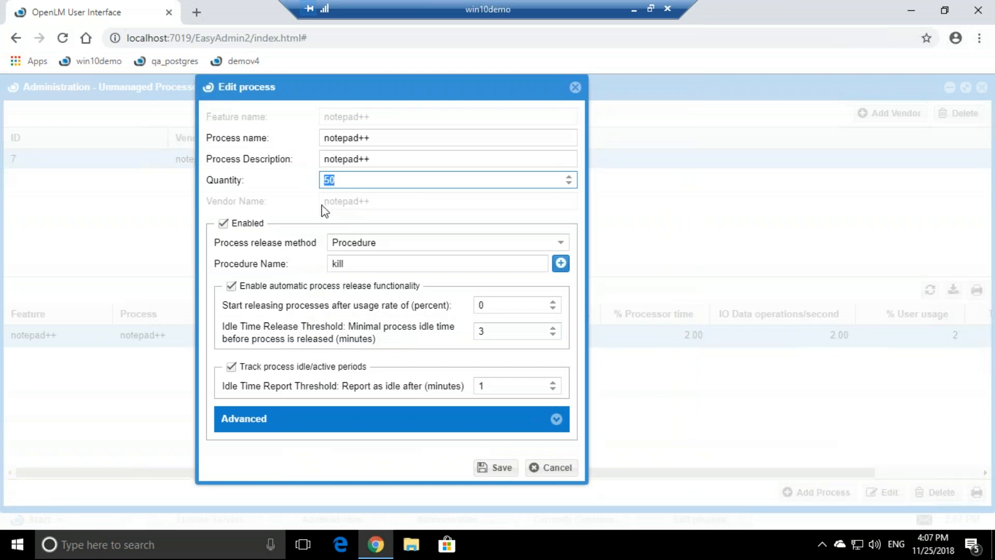
{"action": "left_click_drag", "start_coordinate": [384, 242], "coordinate": [329, 264]}
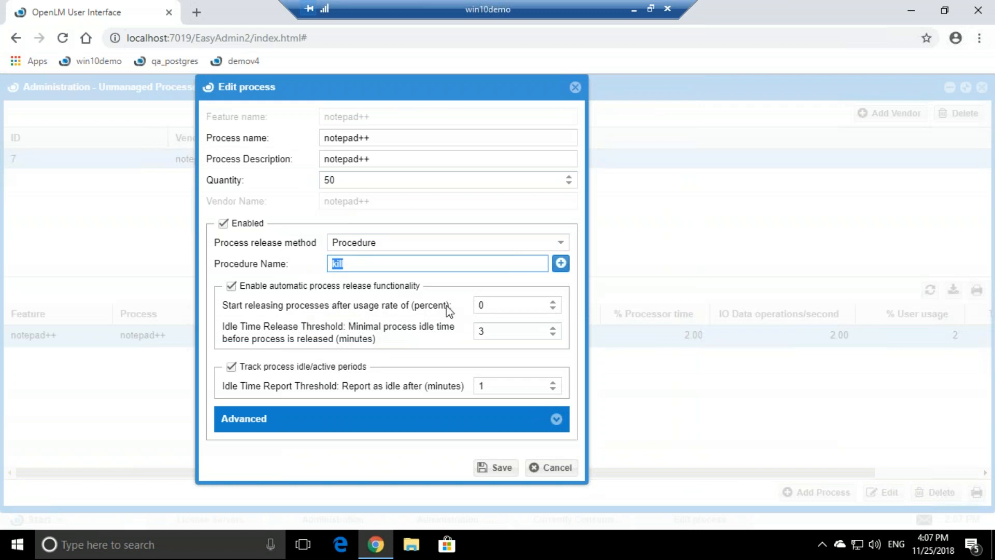
{"action": "left_click", "coordinate": [502, 306]}
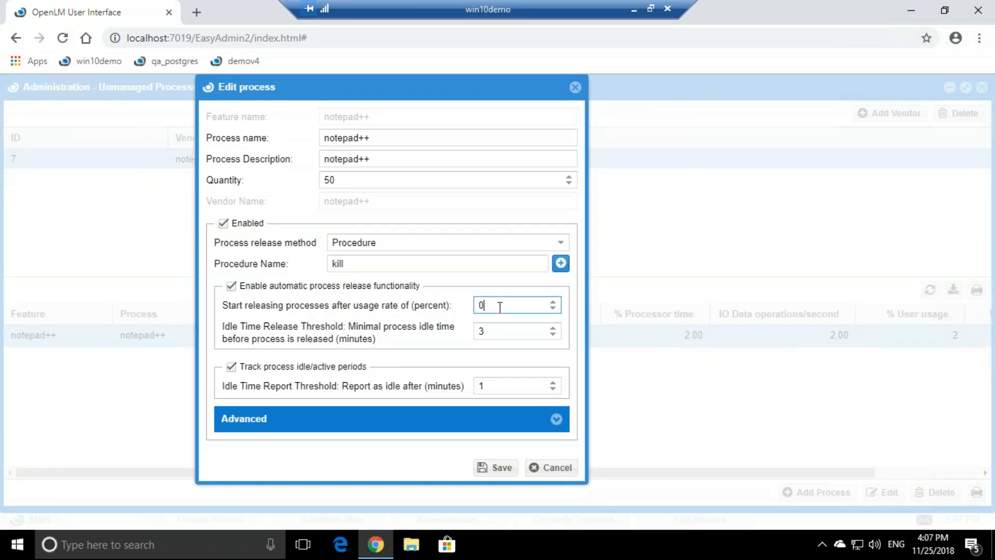
{"action": "left_click_drag", "start_coordinate": [489, 306], "coordinate": [478, 305]}
{"action": "left_click", "coordinate": [495, 332]}
{"action": "left_click", "coordinate": [503, 334]}
{"action": "left_click_drag", "start_coordinate": [497, 333], "coordinate": [476, 333]}
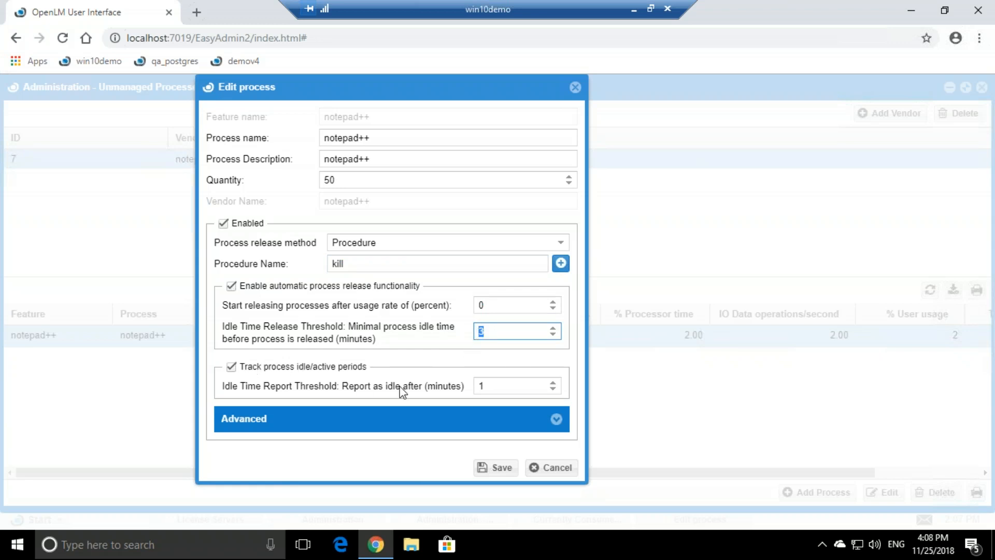
{"action": "left_click_drag", "start_coordinate": [485, 384], "coordinate": [478, 385]}
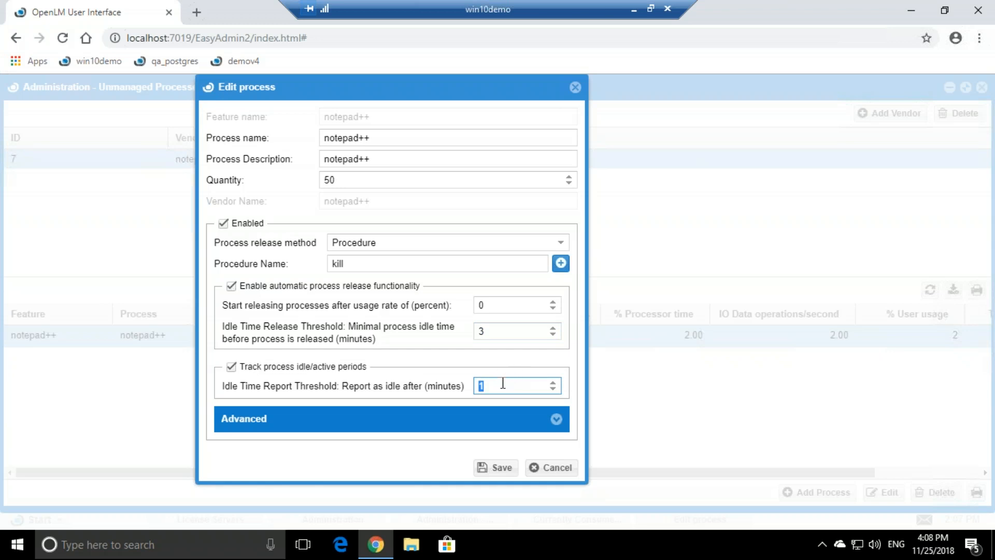
{"action": "left_click", "coordinate": [495, 469]}
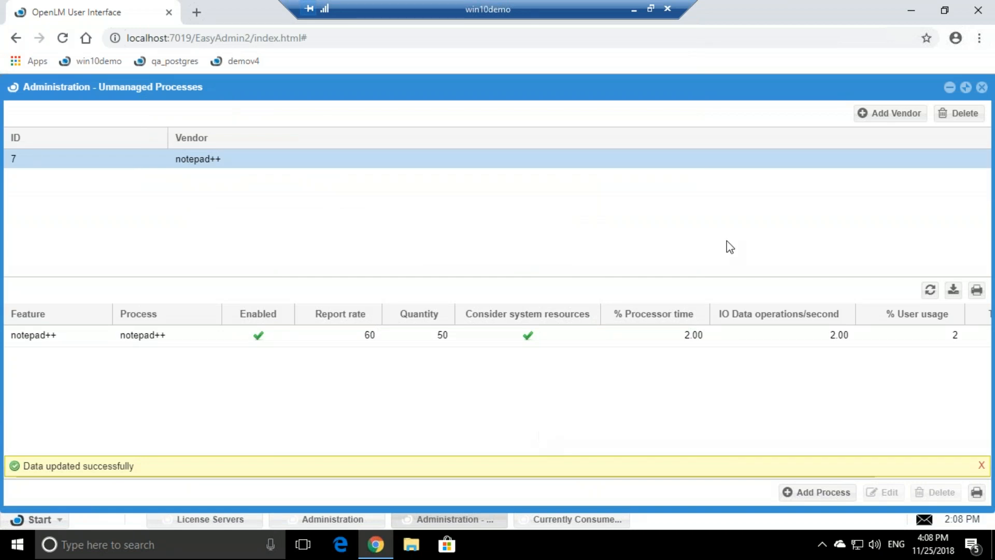
- Leave the unmanaged processes and create a new agent procedure named suspend
{"action": "left_click", "coordinate": [982, 87]}
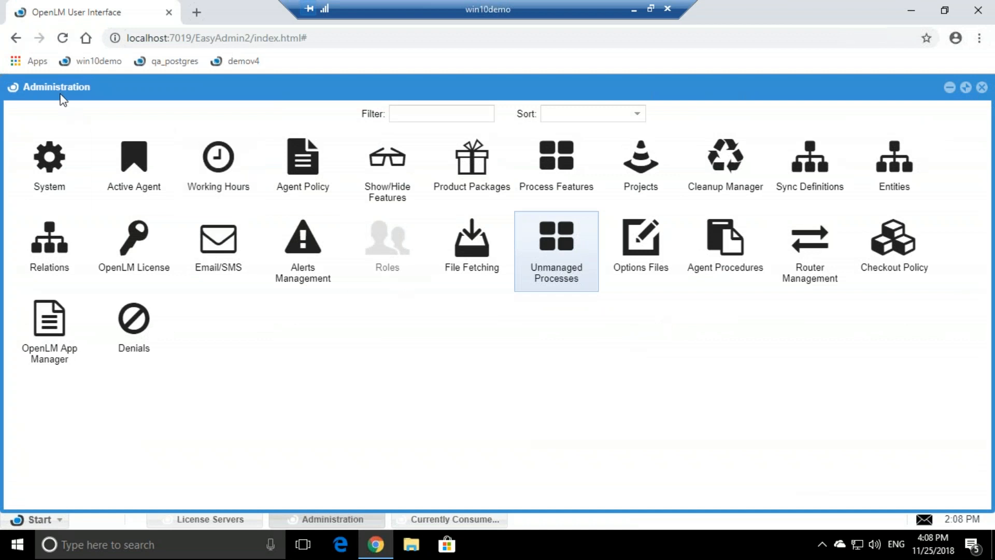
{"action": "left_click", "coordinate": [728, 262]}
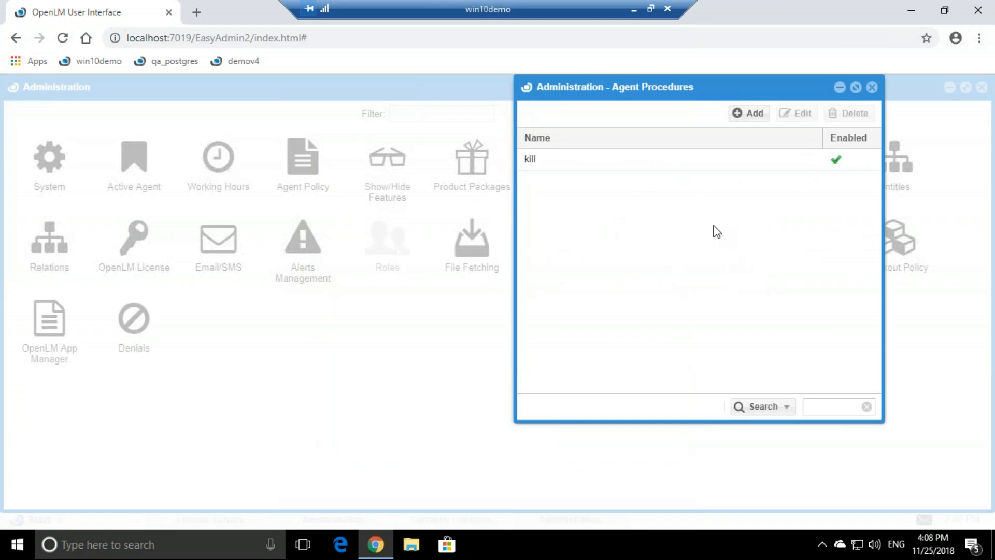
{"action": "left_click", "coordinate": [690, 162]}
{"action": "left_click", "coordinate": [749, 117]}
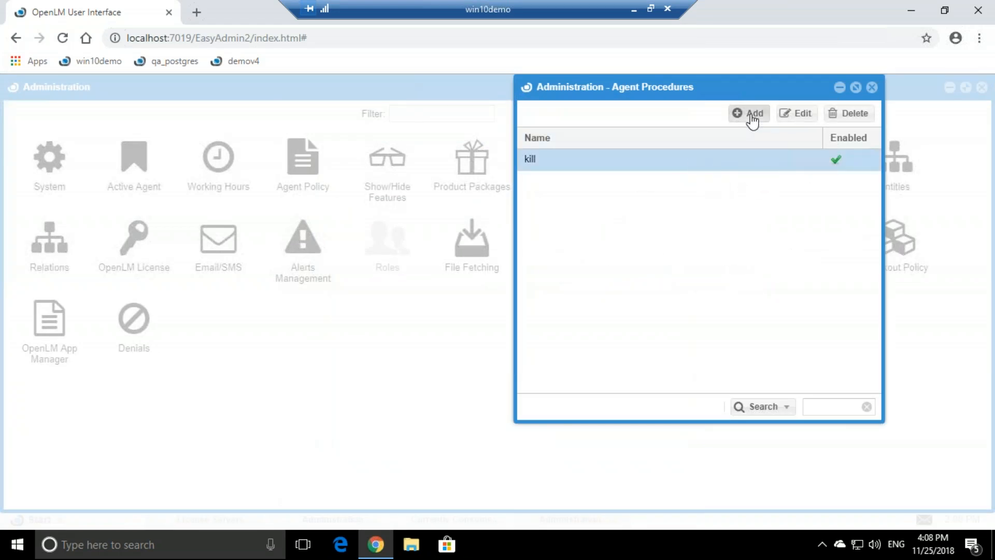
{"action": "left_click", "coordinate": [547, 251]}
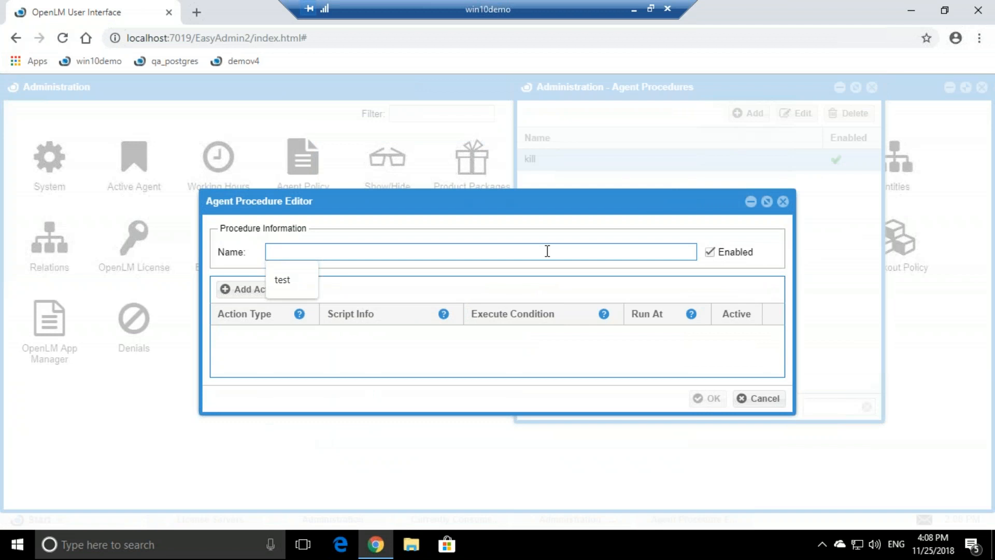
{"action": "type", "text": "suspen"}
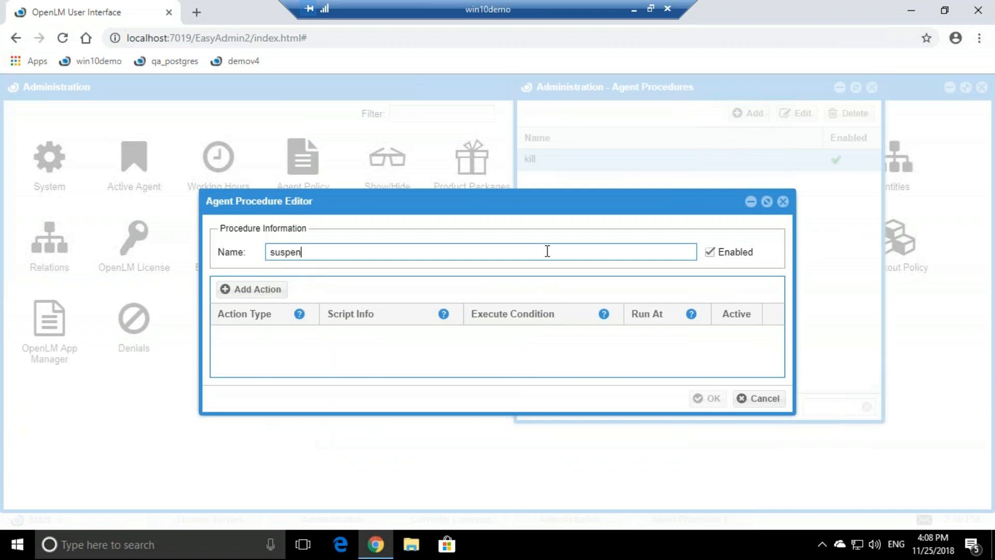
- Add an action to the suspend procedure and try the AgentScript action type
{"action": "left_click", "coordinate": [274, 290]}
{"action": "left_click", "coordinate": [309, 338]}
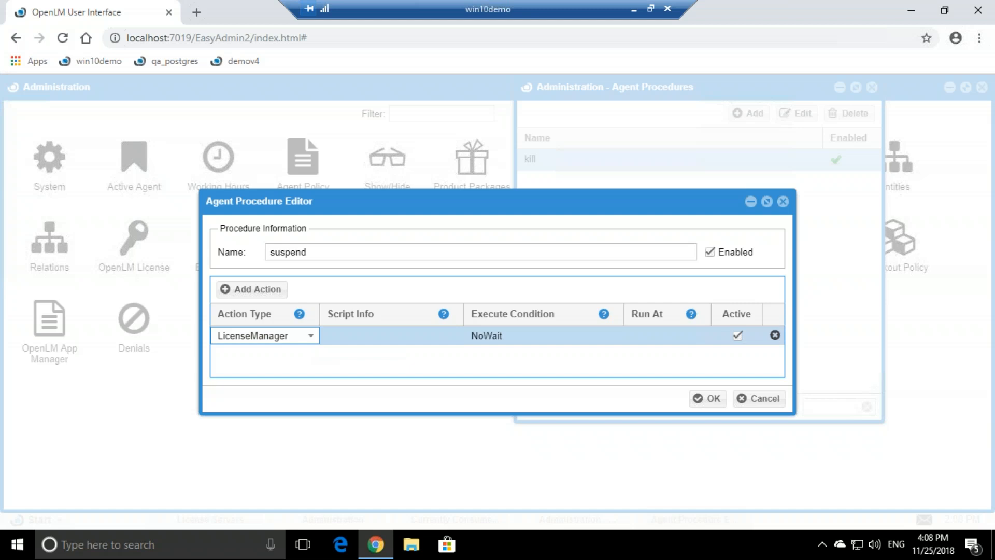
{"action": "left_click", "coordinate": [310, 335]}
{"action": "left_click", "coordinate": [262, 390]}
{"action": "left_click", "coordinate": [309, 338]}
{"action": "left_click", "coordinate": [252, 406]}
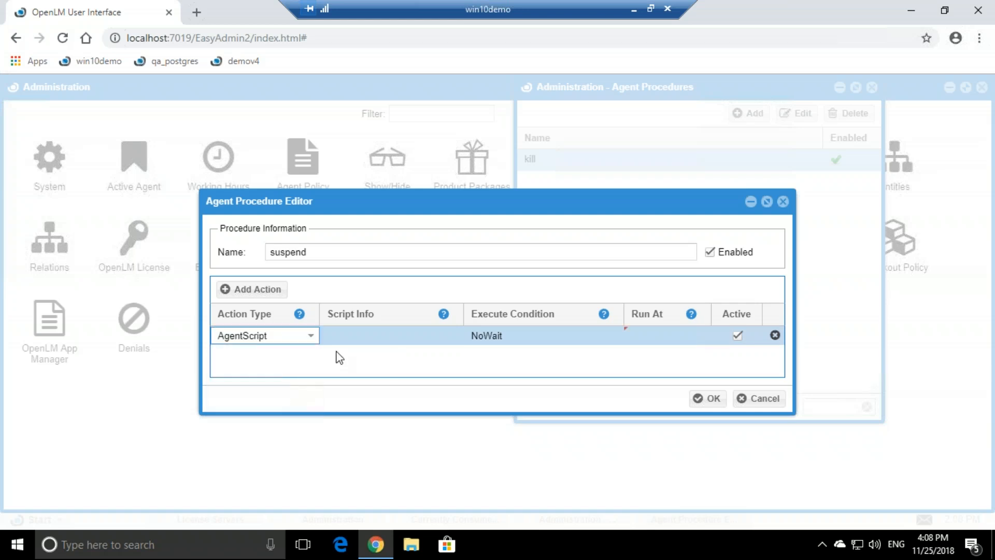
{"action": "left_click", "coordinate": [355, 336]}
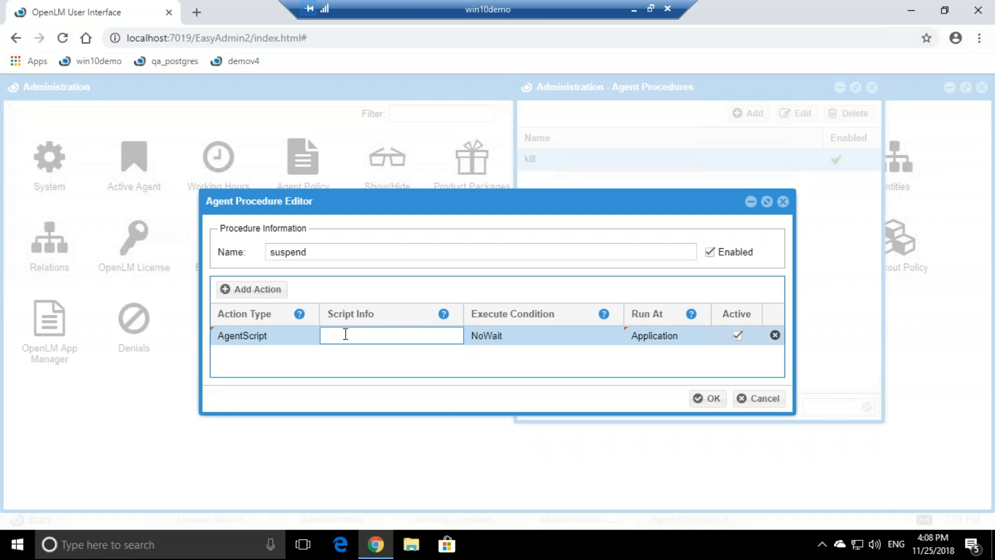
- Set the action type to AgentSuspend and save the suspend procedure
{"action": "left_click", "coordinate": [309, 337]}
{"action": "left_click", "coordinate": [311, 337]}
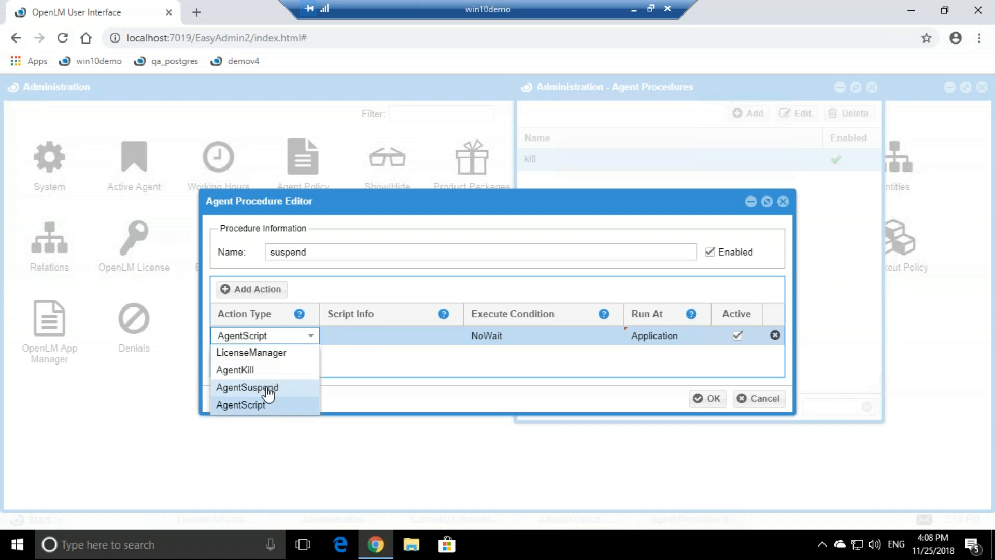
{"action": "left_click", "coordinate": [259, 388]}
{"action": "left_click", "coordinate": [699, 398]}
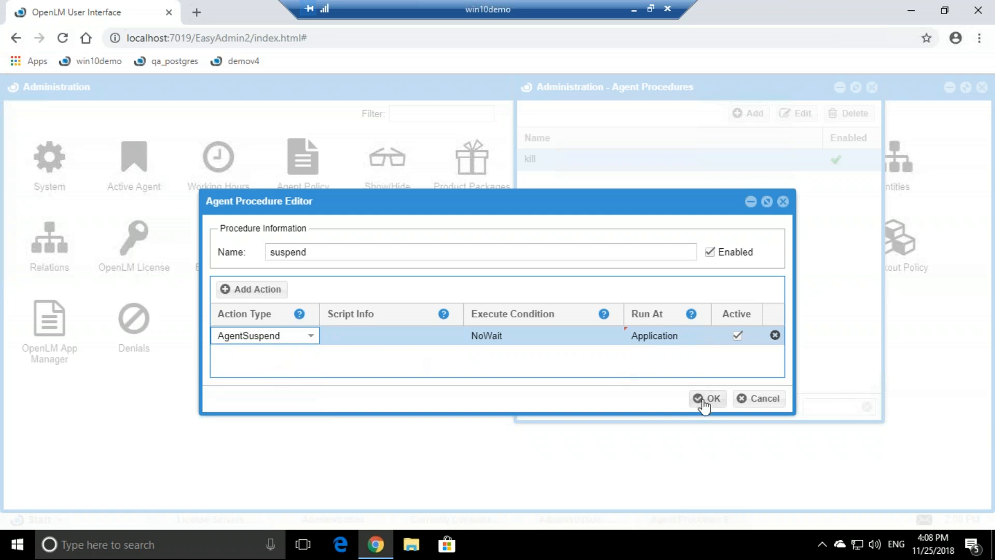
{"action": "left_click", "coordinate": [704, 398]}
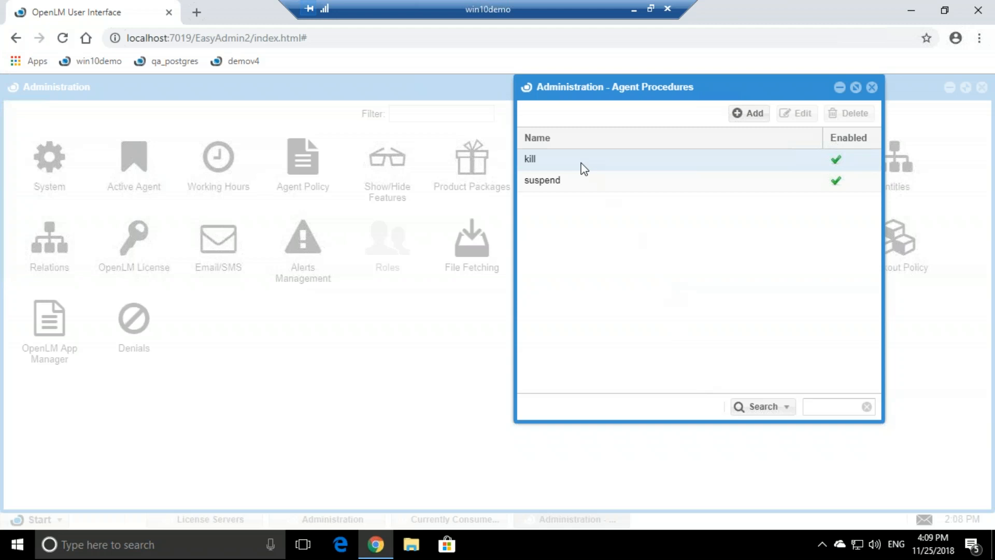
- Look over the kill and suspend entries among the agent procedures and close the list
{"action": "left_click", "coordinate": [583, 165]}
{"action": "left_click", "coordinate": [586, 179]}
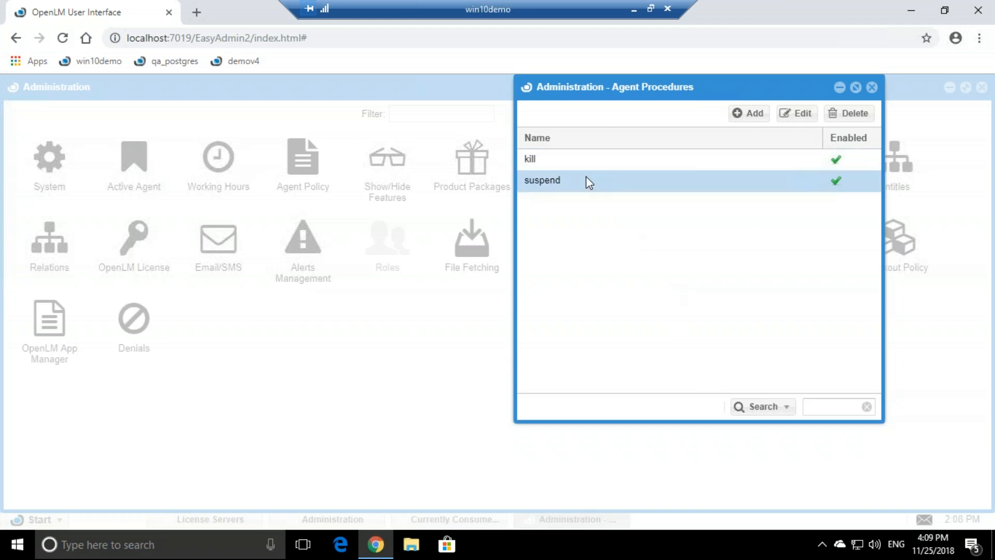
{"action": "left_click", "coordinate": [534, 157]}
{"action": "left_click", "coordinate": [545, 182]}
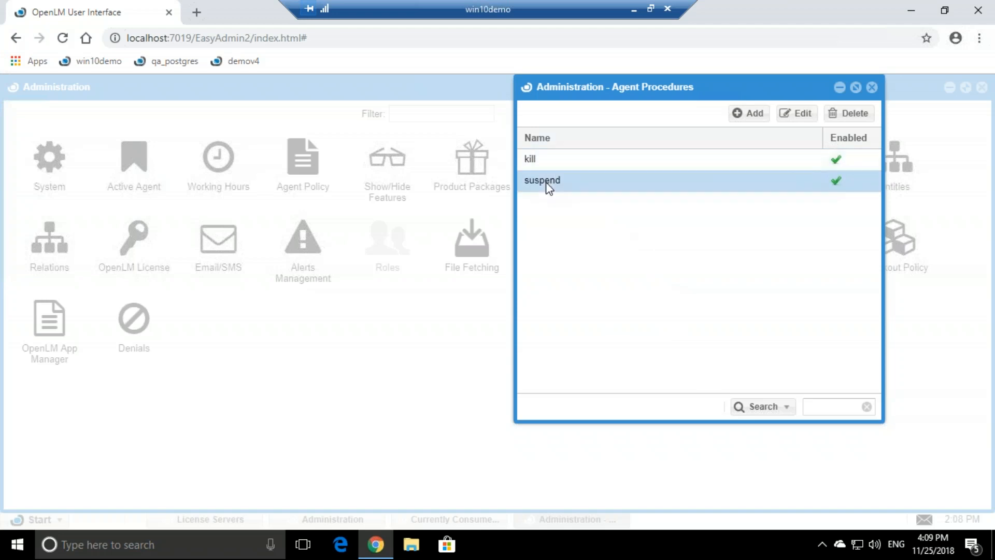
{"action": "left_click", "coordinate": [532, 160]}
{"action": "left_click", "coordinate": [872, 88]}
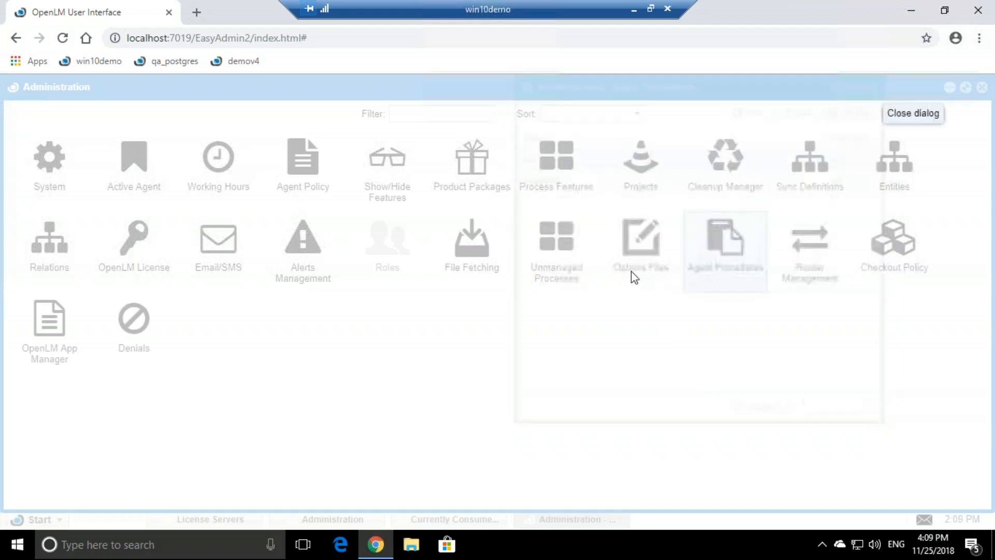
- Refresh the license servers and view the idle times of the licenses in use for notepad++
{"action": "left_click", "coordinate": [209, 517]}
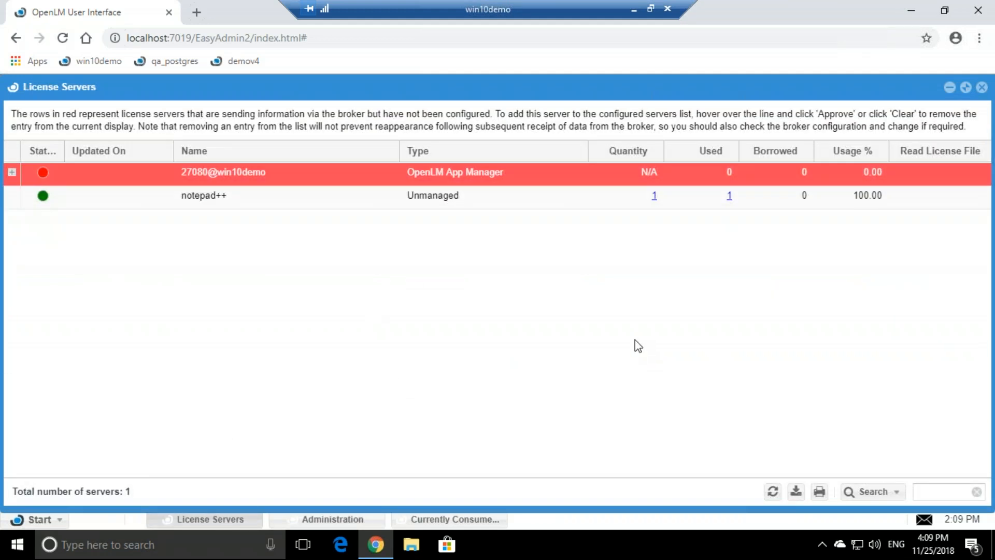
{"action": "left_click", "coordinate": [773, 492]}
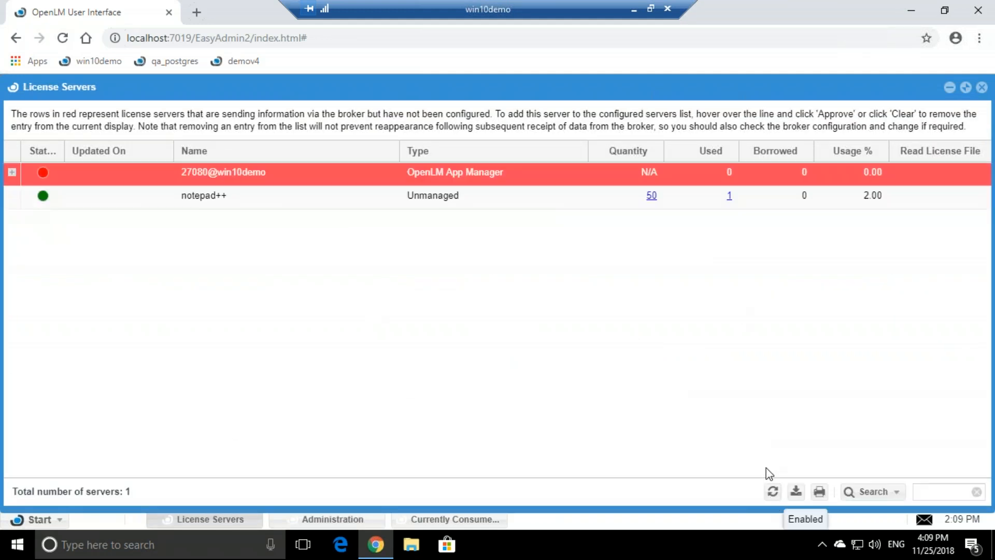
{"action": "left_click", "coordinate": [730, 197]}
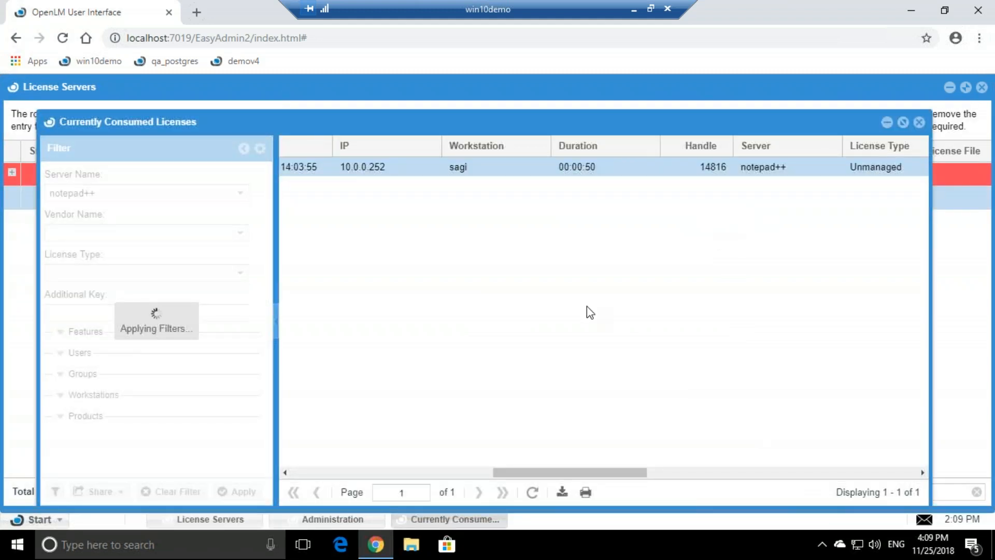
{"action": "left_click_drag", "start_coordinate": [524, 472], "coordinate": [806, 450]}
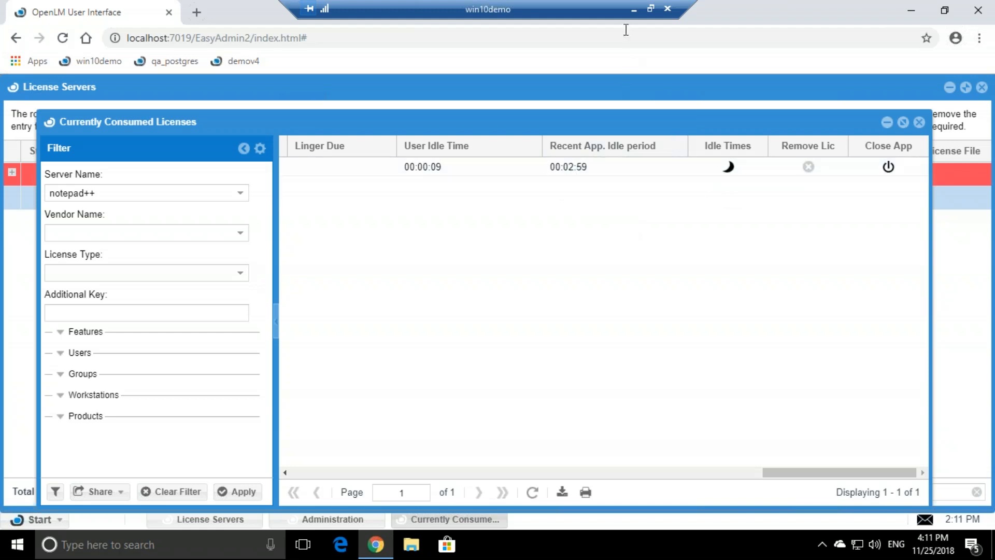
- Check the local desktop for the notepad++ application and return to the win10demo remote session
{"action": "left_click", "coordinate": [634, 10]}
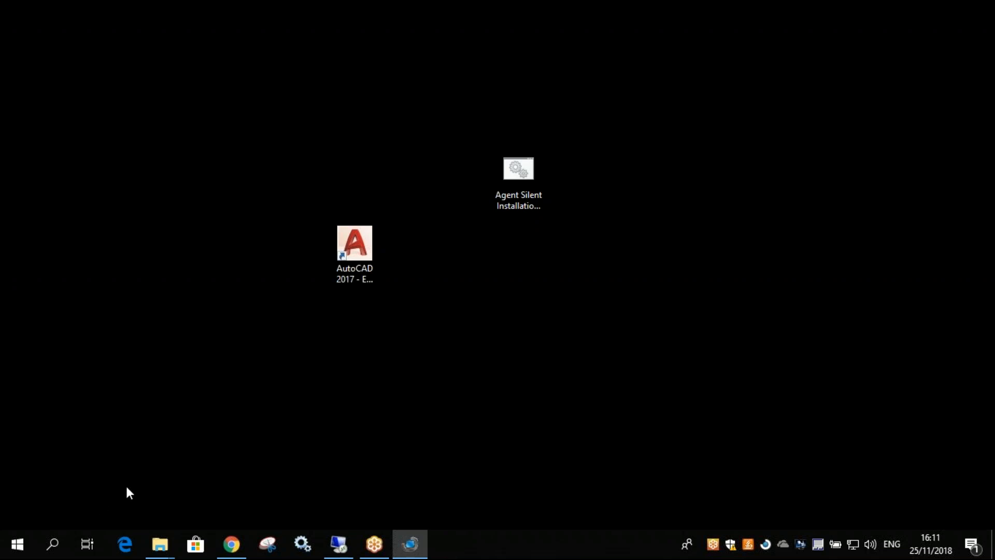
{"action": "left_click", "coordinate": [232, 544]}
{"action": "left_click", "coordinate": [338, 544]}
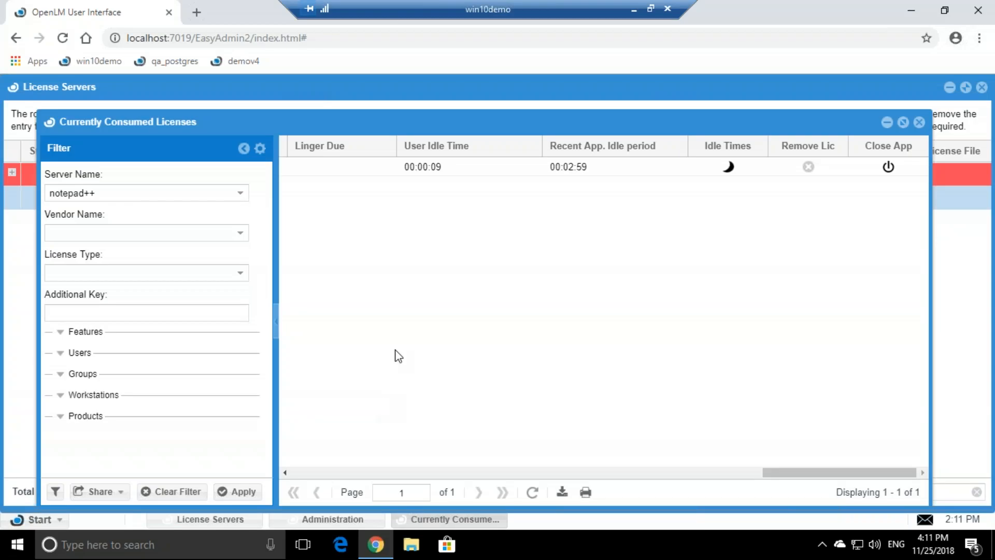
- Refresh the currently consumed licenses of notepad++ and close their list
{"action": "left_click", "coordinate": [533, 492]}
{"action": "left_click", "coordinate": [919, 122]}
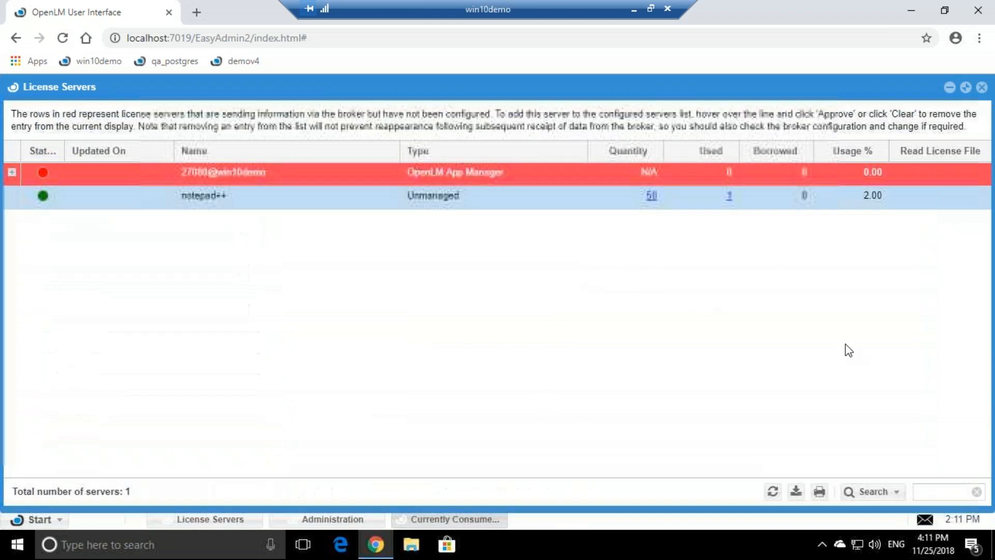